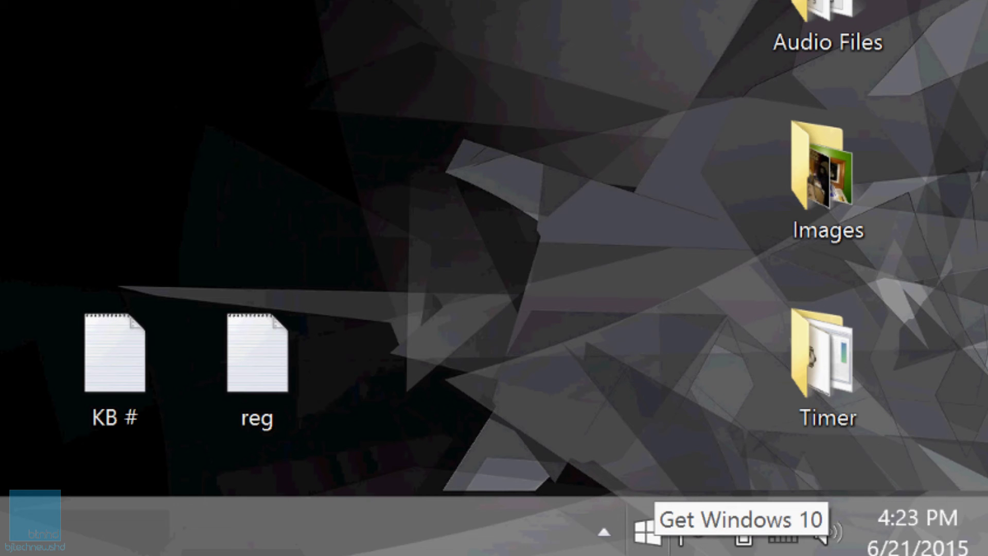
# Step: Open the Get Windows 10 app from the notification area to view its upgrade offer, and close it
pyautogui.click(647, 531)
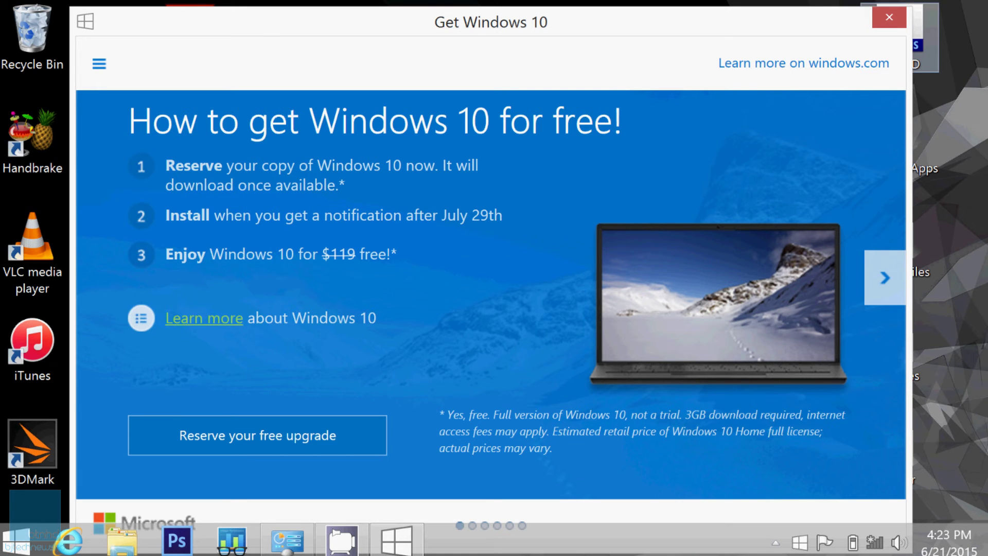
pyautogui.click(888, 17)
# Step: Copy the update number KB3035583 from the "KB #" text file on the desktop and close the file
pyautogui.doubleClick(505, 448)
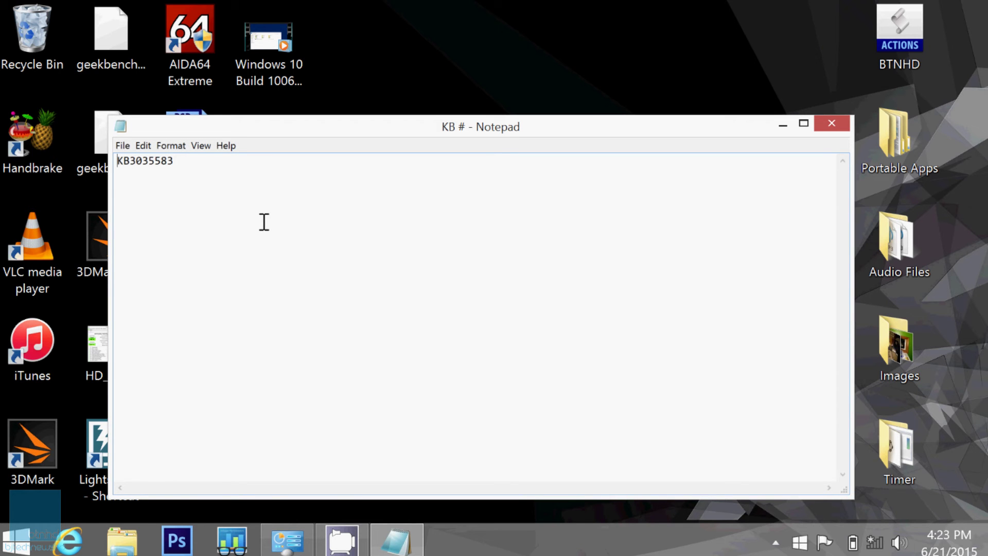
pyautogui.hotkey('ctrl', 'a')
pyautogui.press('super+c')
pyautogui.press('Menu')
pyautogui.press('Down')
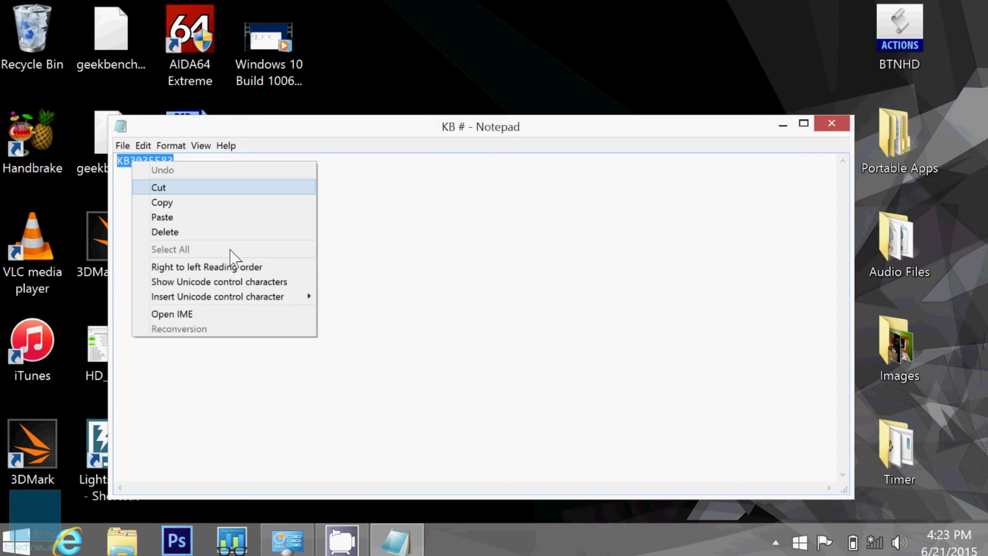
pyautogui.press('Down')
pyautogui.press('Return')
pyautogui.hotkey('alt', 'F4')
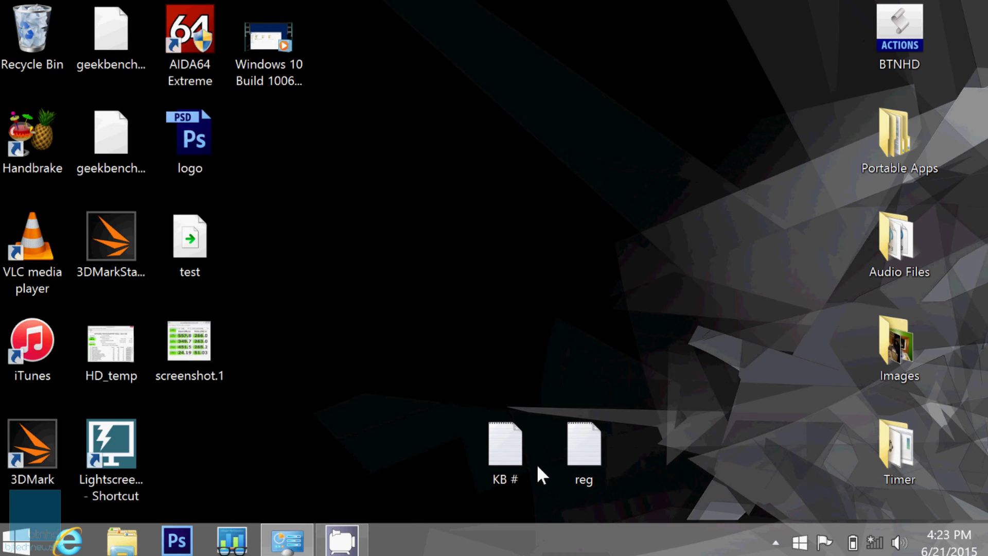
# Step: Open the list of installed updates by way of the System window and Windows Update
pyautogui.rightClick(16, 540)
pyautogui.press('Up')
pyautogui.press('Up')
pyautogui.press('Up')
pyautogui.press('Up')
pyautogui.press('Up')
pyautogui.press('Up')
pyautogui.press('Up')
pyautogui.press('Up')
pyautogui.press('Up')
pyautogui.press('Up')
pyautogui.press('Up')
pyautogui.press('Up')
pyautogui.press('Up')
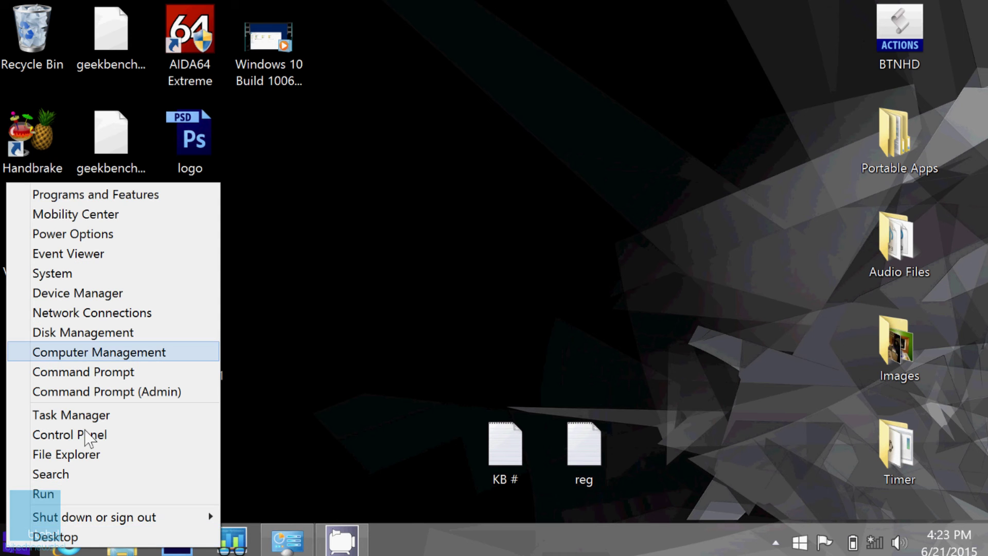
pyautogui.press('Return')
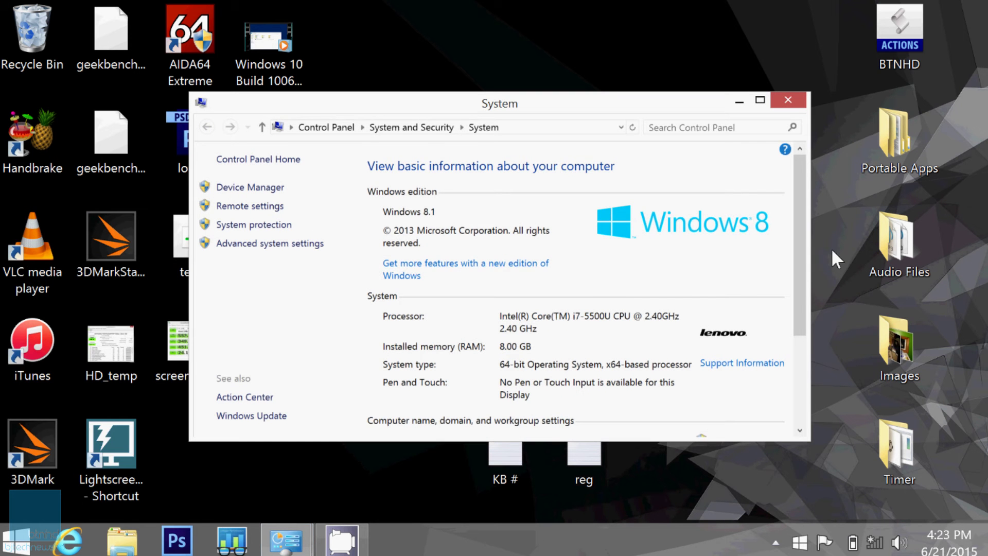
pyautogui.click(268, 415)
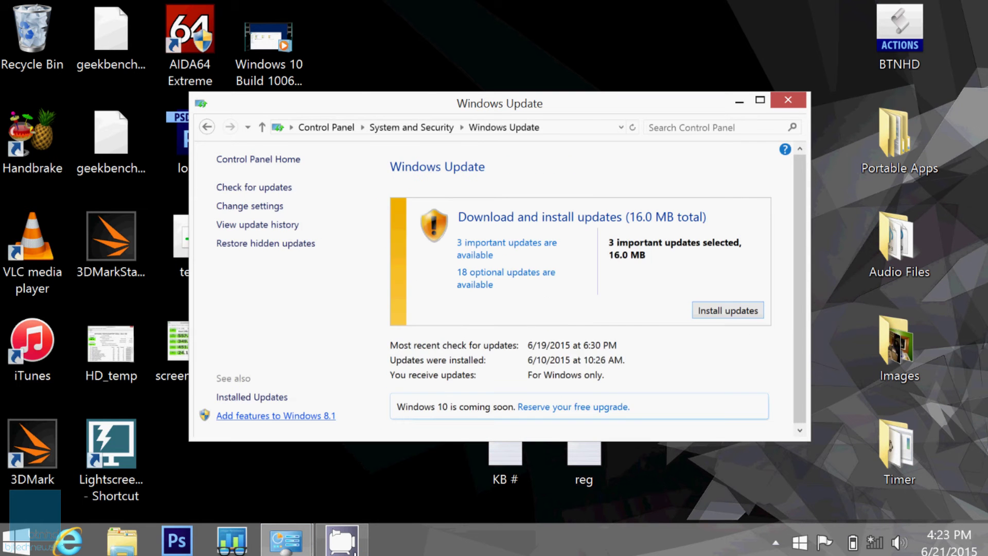
pyautogui.click(272, 396)
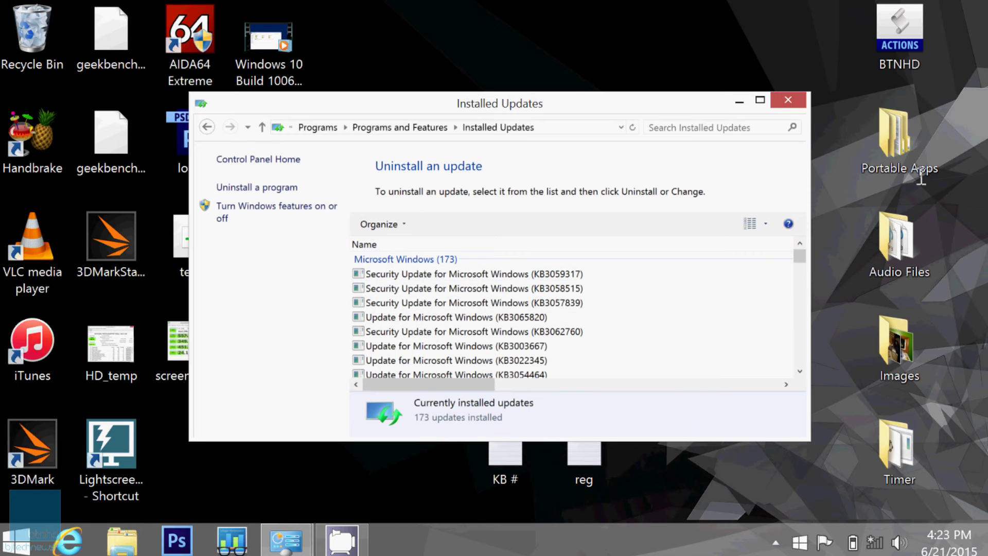
# Step: Search the installed updates for the copied number KB3035583 and maximize the window
pyautogui.rightClick(689, 128)
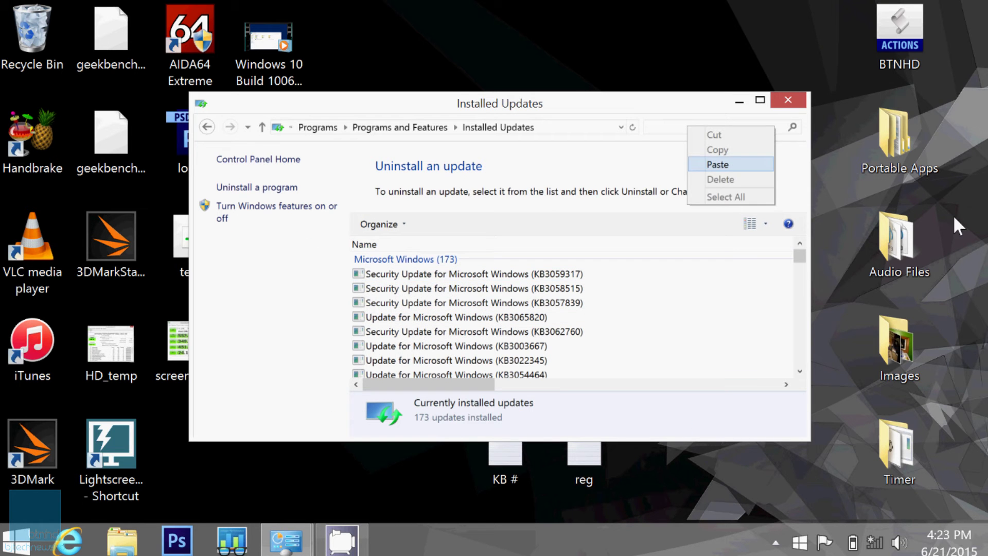
pyautogui.click(713, 164)
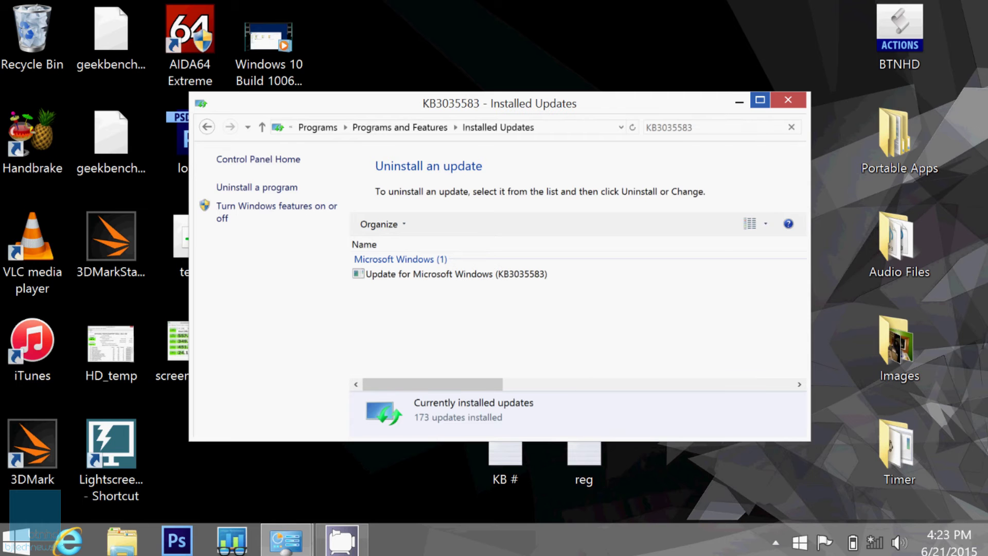
pyautogui.click(760, 100)
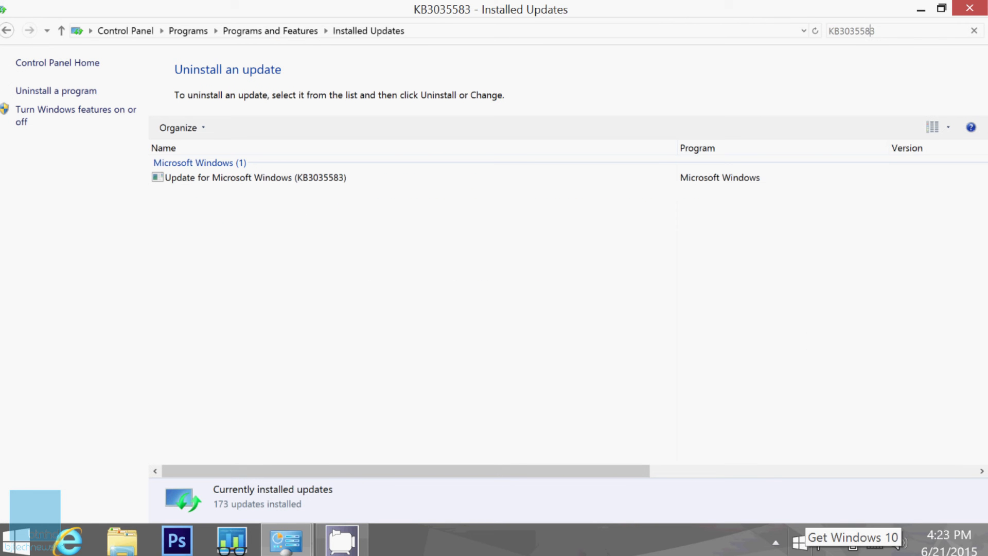
# Step: Reopen the Get Windows 10 app, advance to its second page, and close the app
pyautogui.click(799, 542)
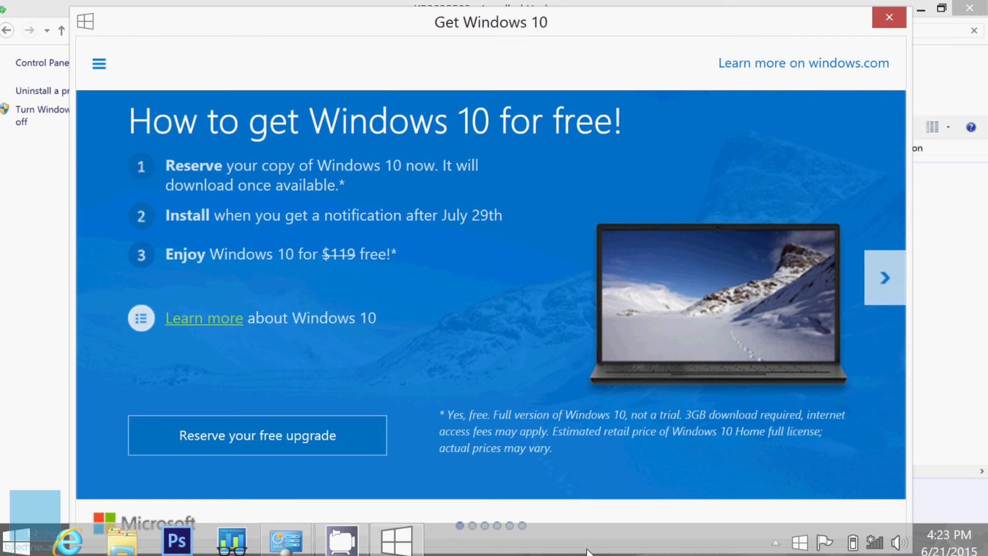
pyautogui.click(885, 277)
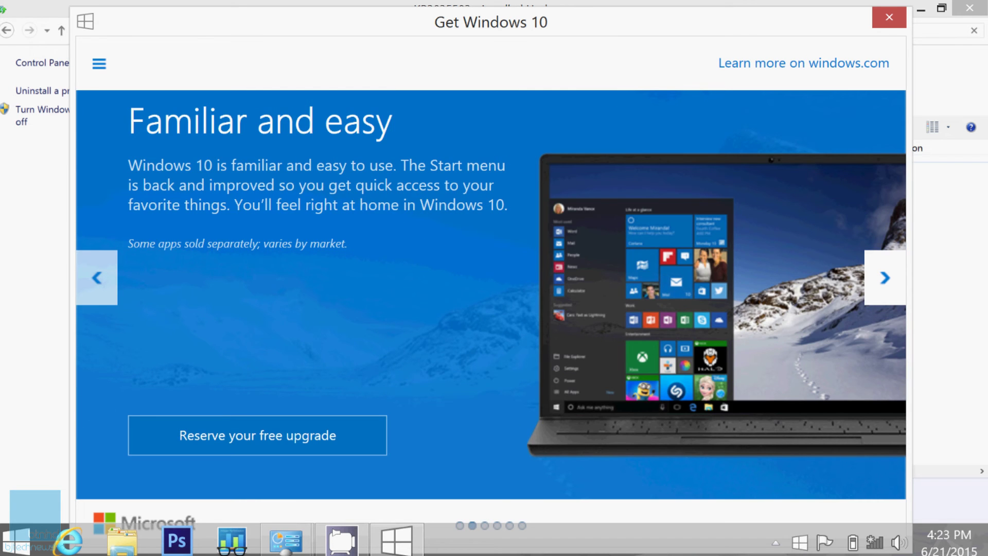
pyautogui.hotkey('alt', 'F4')
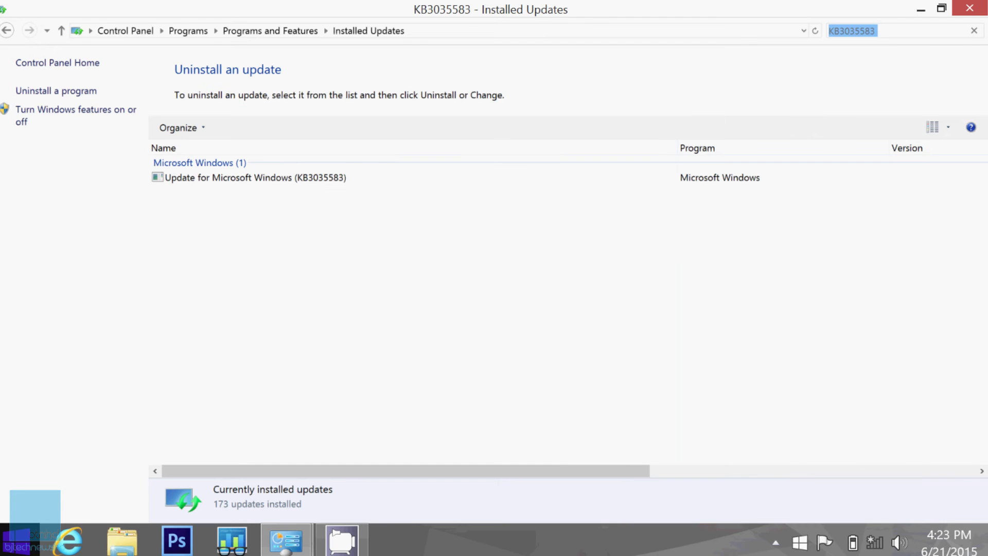
# Step: Open the System window to view the basic computer information and Windows edition, and close it
pyautogui.press('super')
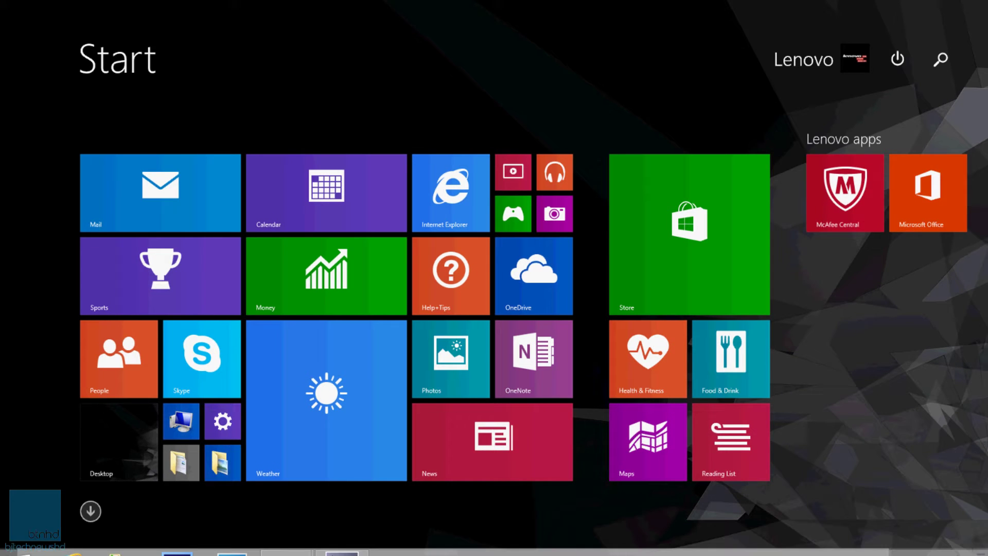
pyautogui.click(119, 441)
pyautogui.rightClick(13, 545)
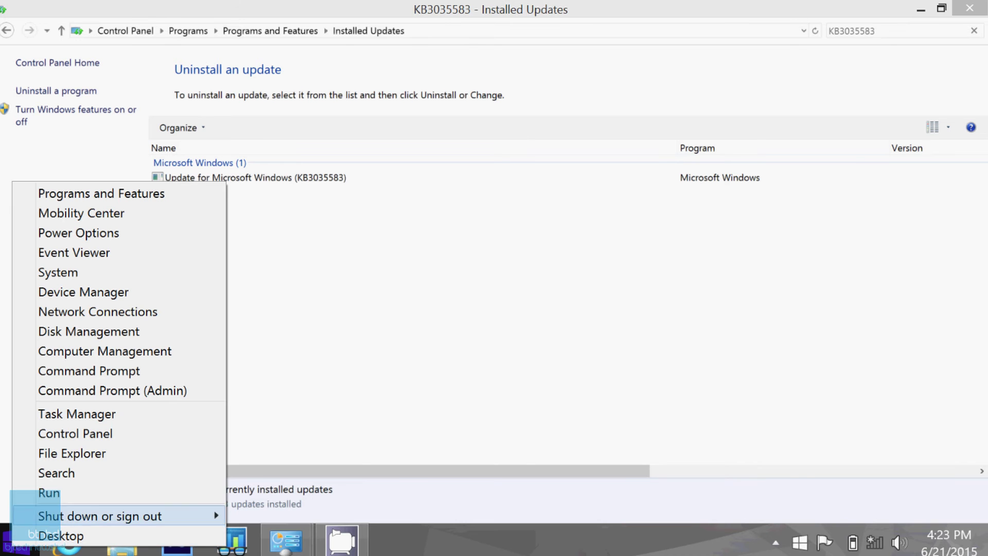
pyautogui.moveTo(100, 515)
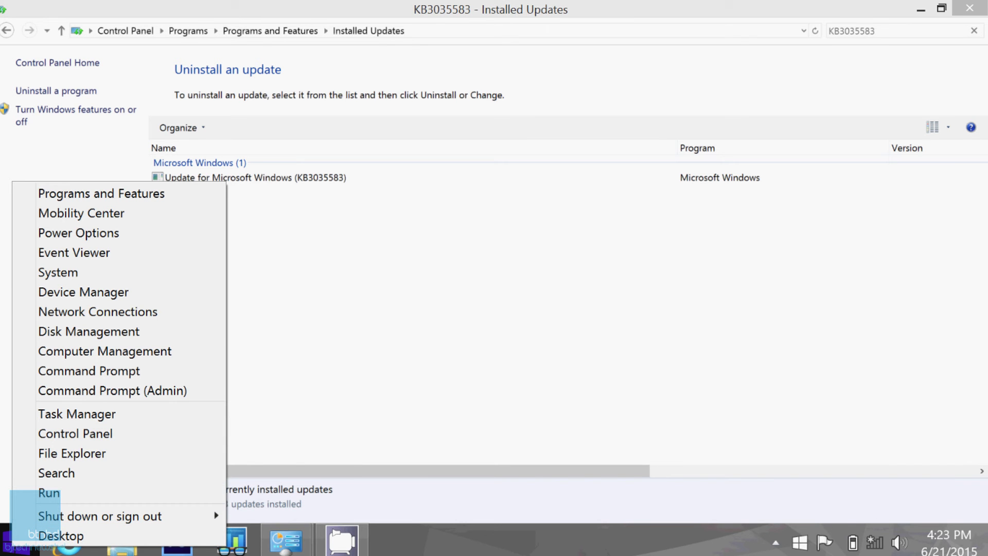
pyautogui.click(119, 272)
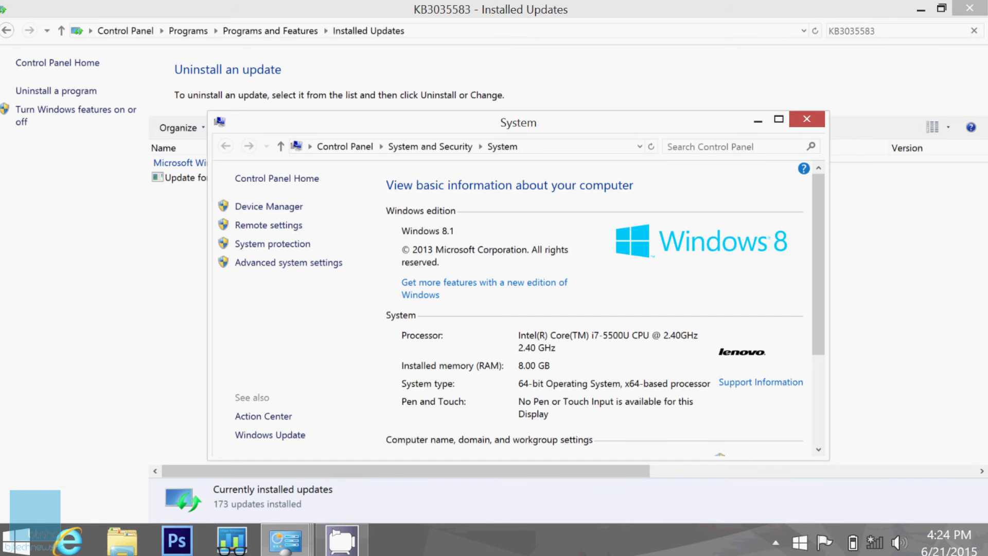
pyautogui.click(806, 119)
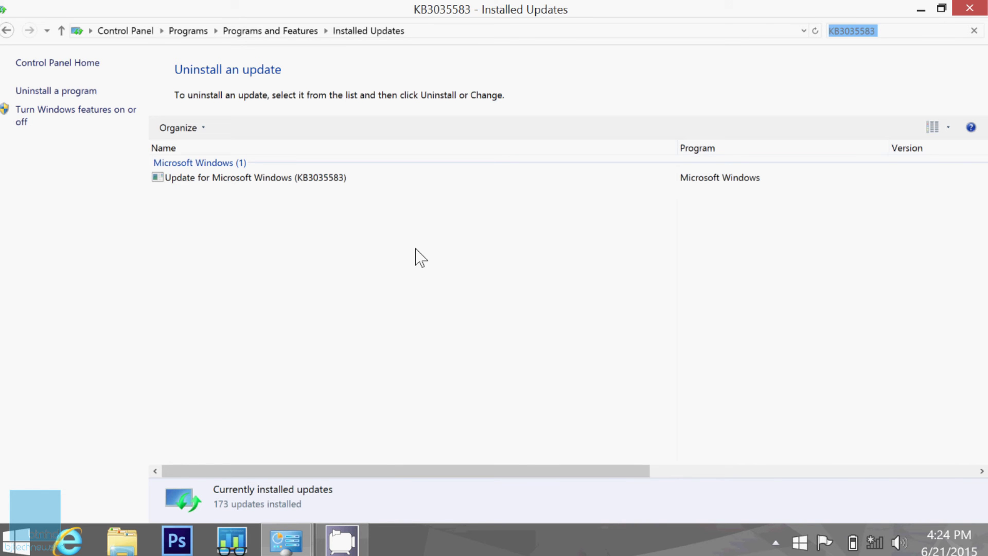
# Step: Bring up the uninstall option for update KB3035583 and dismiss it without uninstalling
pyautogui.rightClick(316, 175)
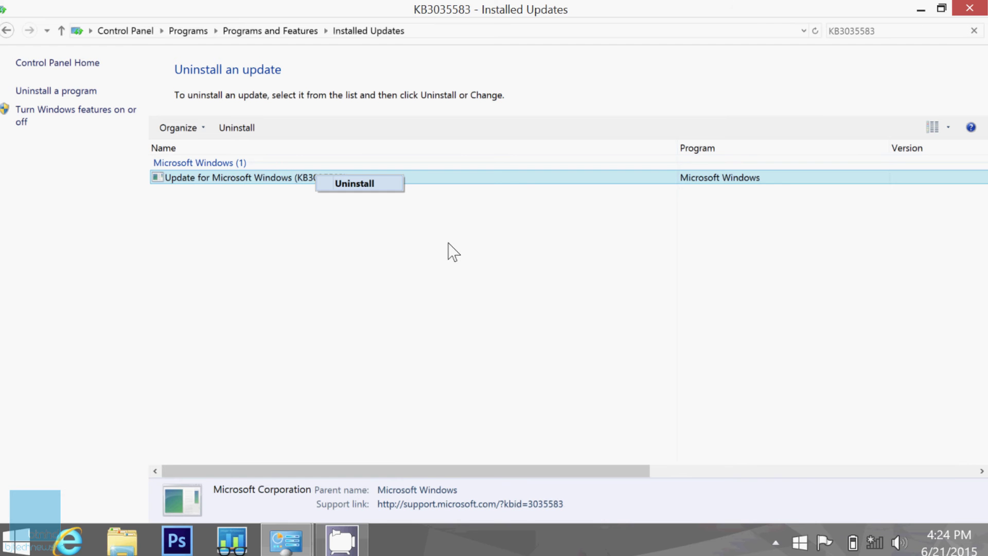
pyautogui.press('Escape')
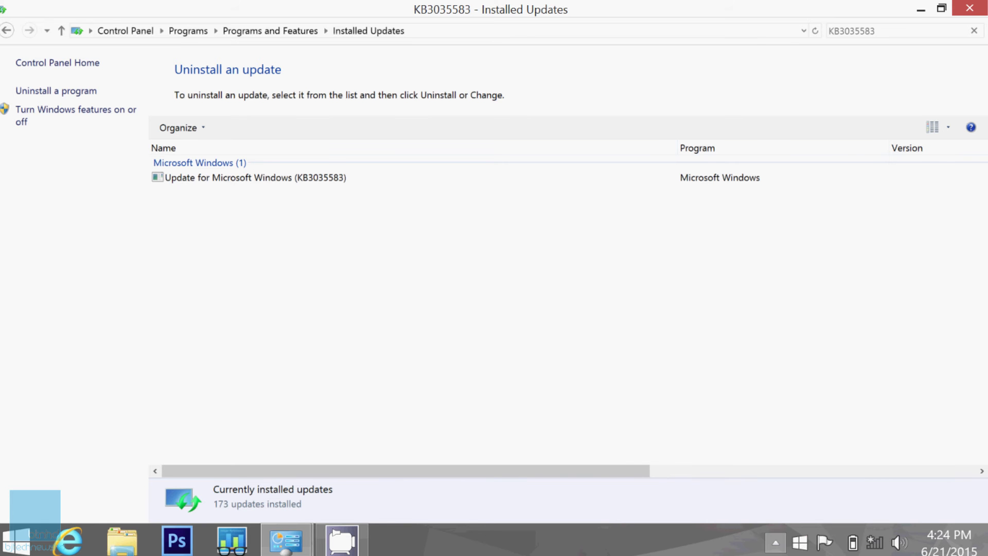
# Step: Open the notification area icon settings, view the behavior options for the GWX icon, and cancel without changes
pyautogui.click(775, 543)
pyautogui.click(775, 493)
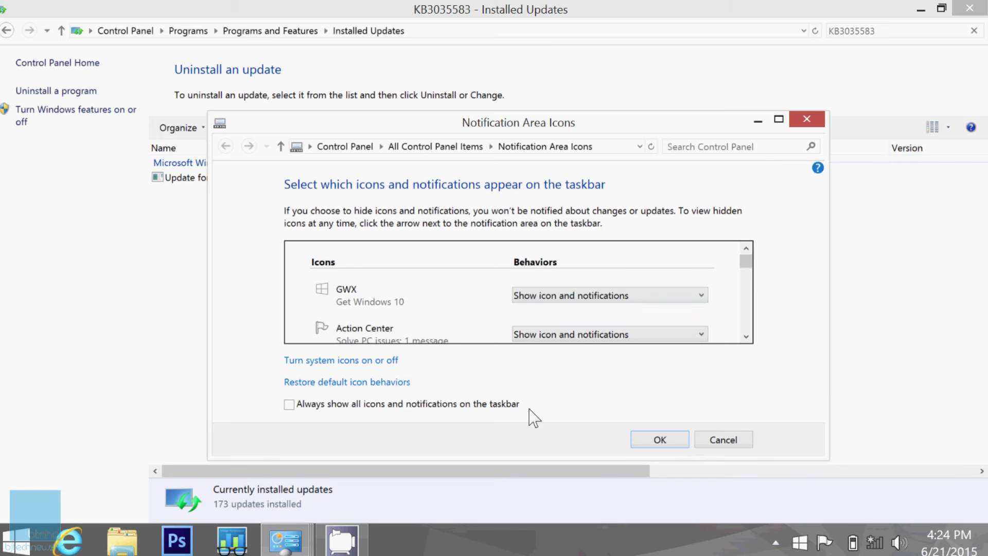
pyautogui.click(610, 295)
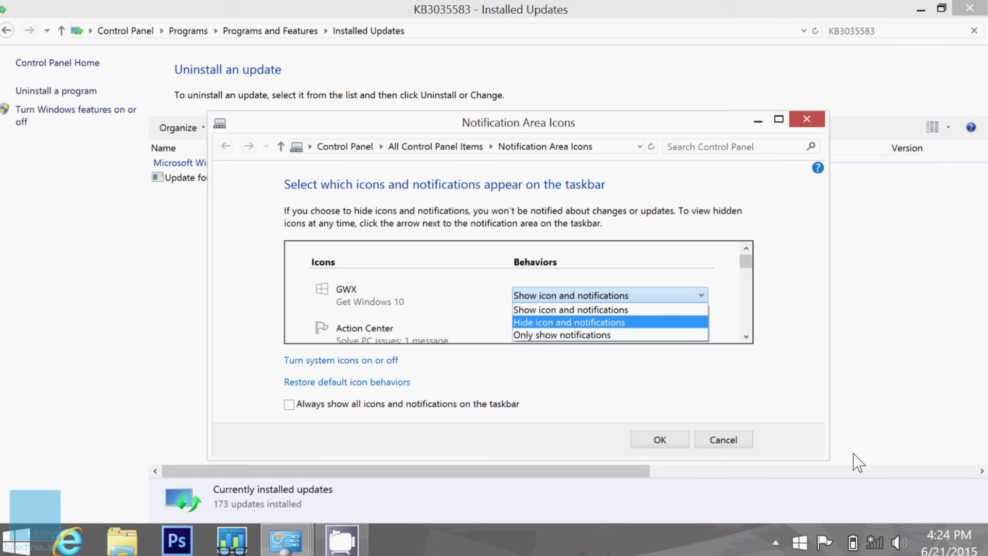
pyautogui.press('Escape')
pyautogui.click(723, 440)
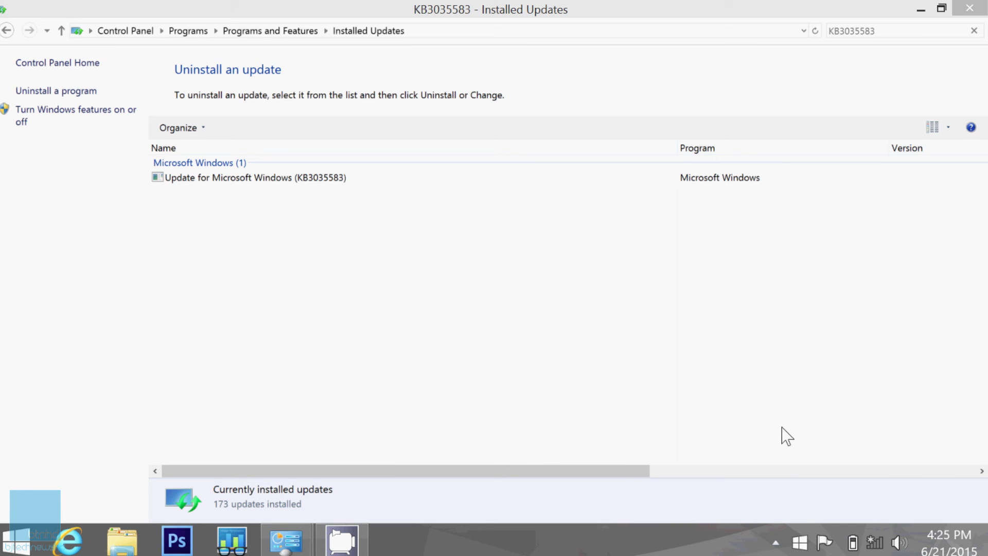
pyautogui.click(449, 225)
pyautogui.press('Down')
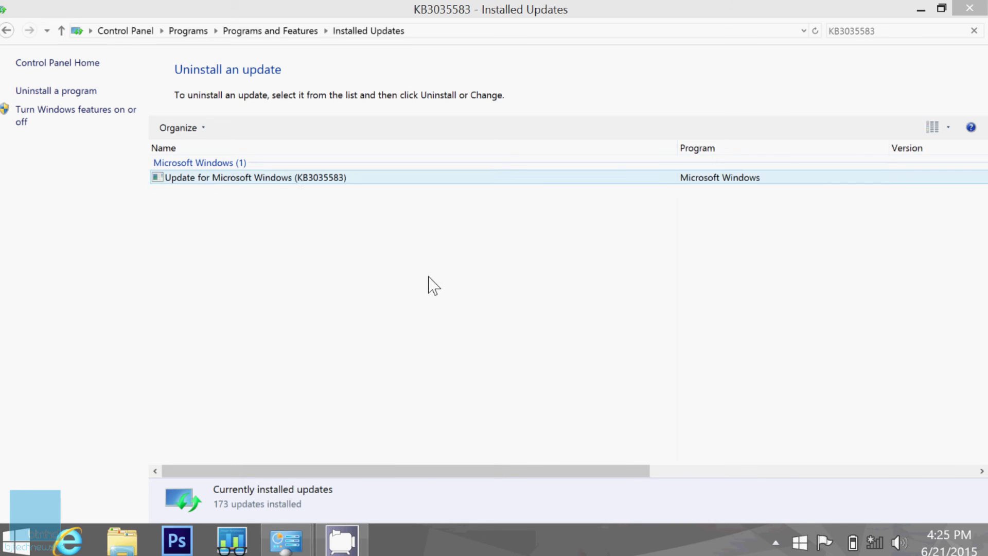
# Step: Search from the Start screen for "tas" and open the Task Scheduler
pyautogui.press('super')
pyautogui.write('task Manager')
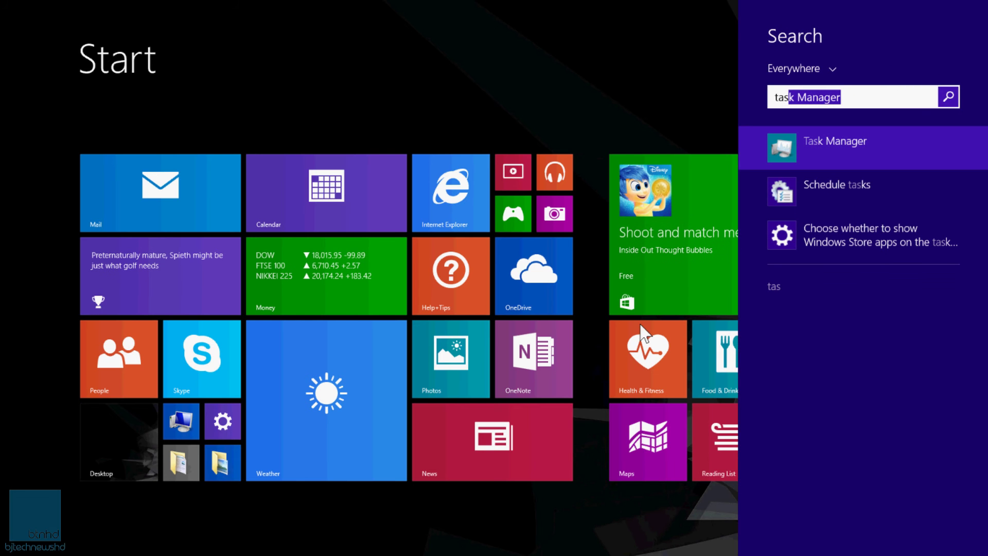
pyautogui.click(834, 147)
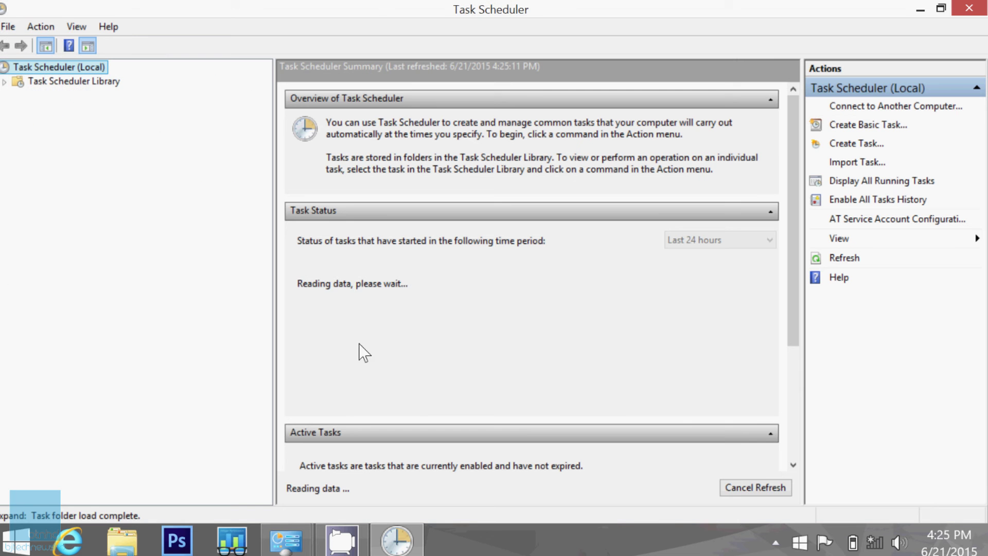
# Step: Expand the Task Scheduler Library through Microsoft and Windows down to the contents of the Setup folder
pyautogui.click(18, 122)
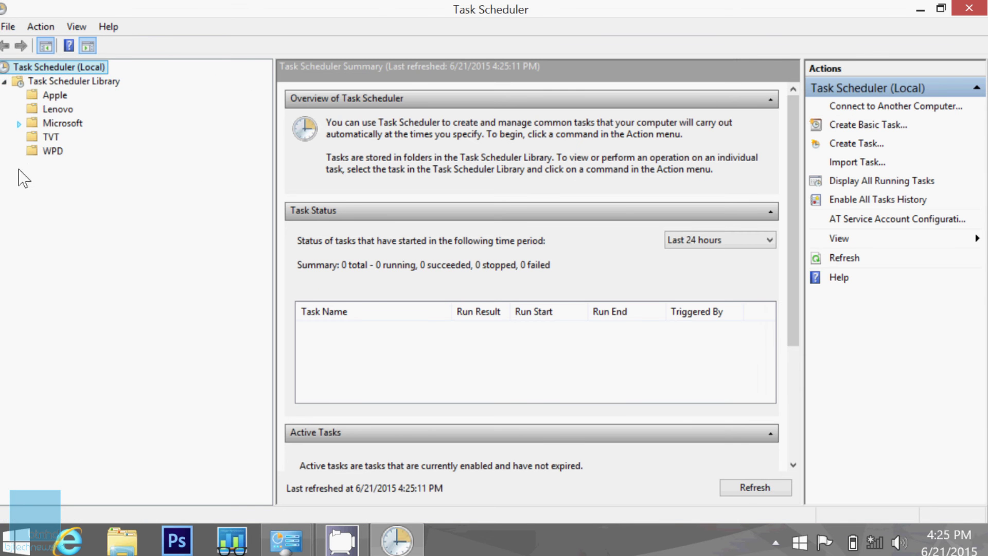
pyautogui.click(34, 137)
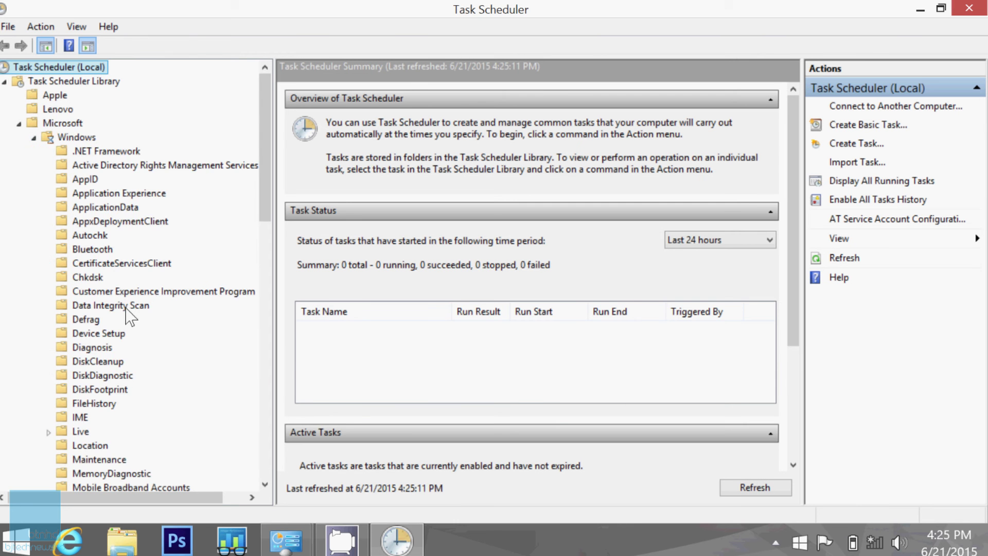
pyautogui.scroll(-12, 126, 313)
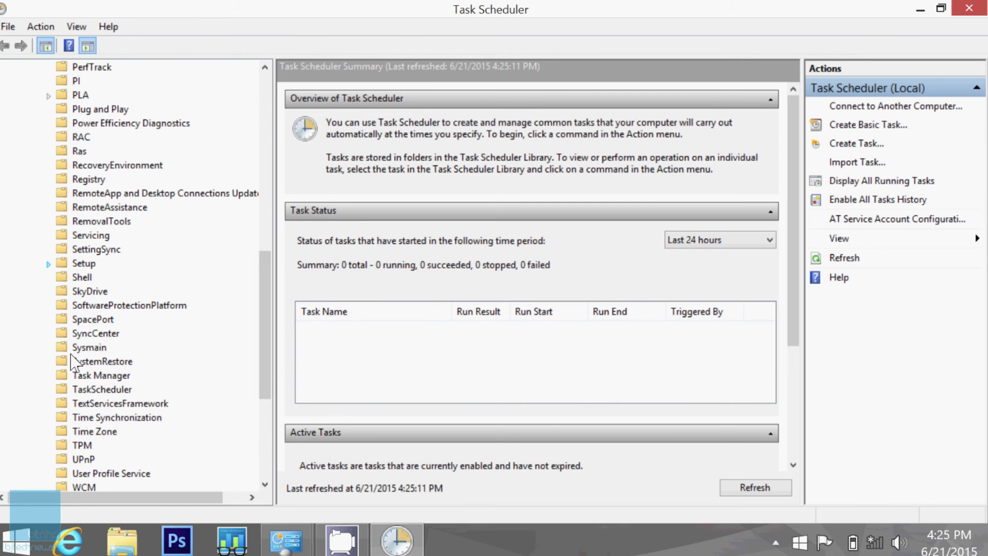
pyautogui.click(49, 263)
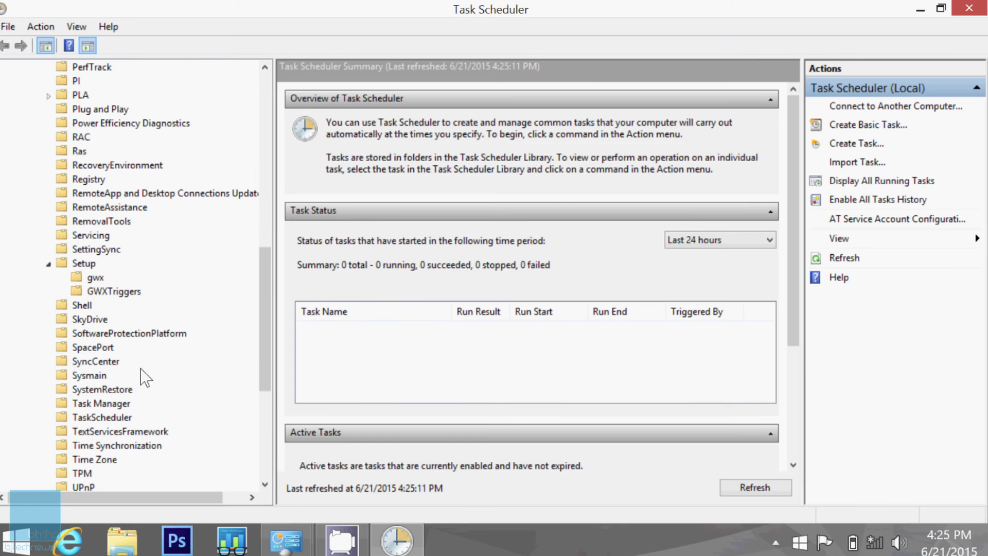
# Step: Examine the tasks in the gwx and GWXTriggers folders, widening the Name column to read the GWXTriggers tasks, and return to gwx
pyautogui.press('Down')
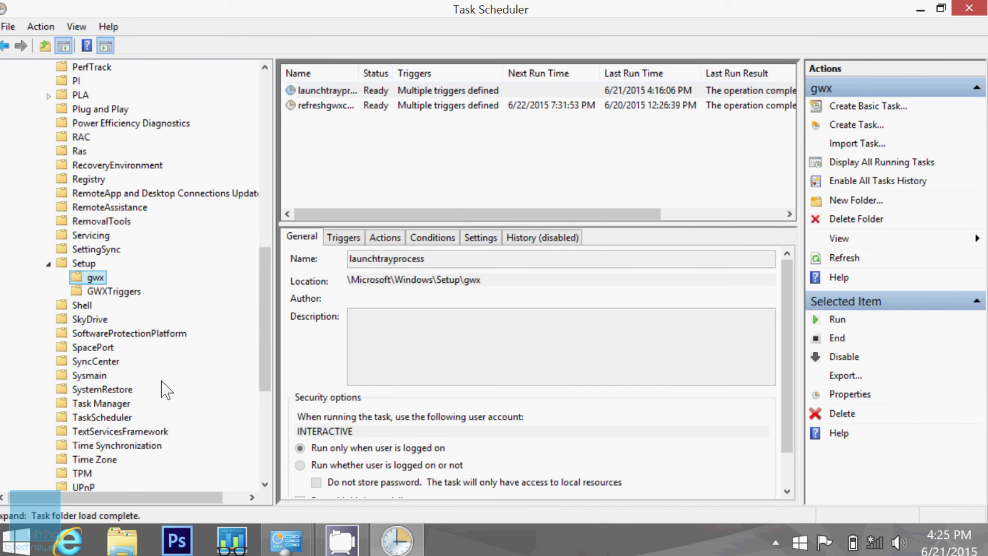
pyautogui.press('Down')
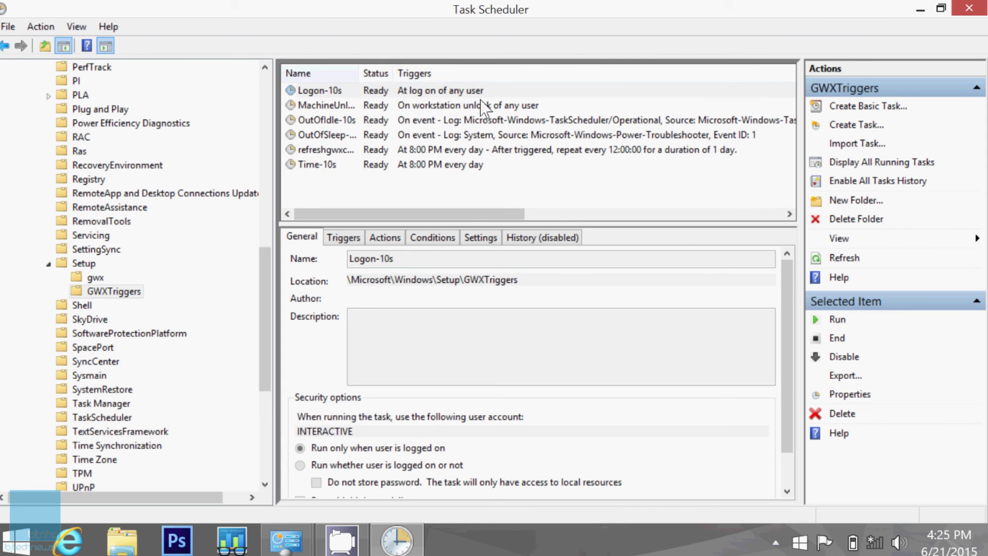
pyautogui.moveTo(358, 73); pyautogui.dragTo(426, 73)
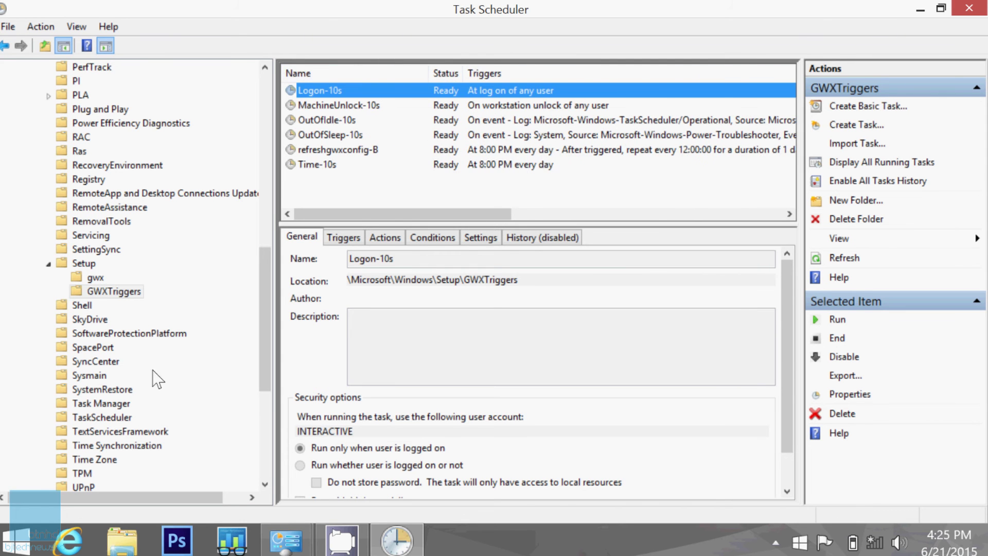
pyautogui.click(95, 278)
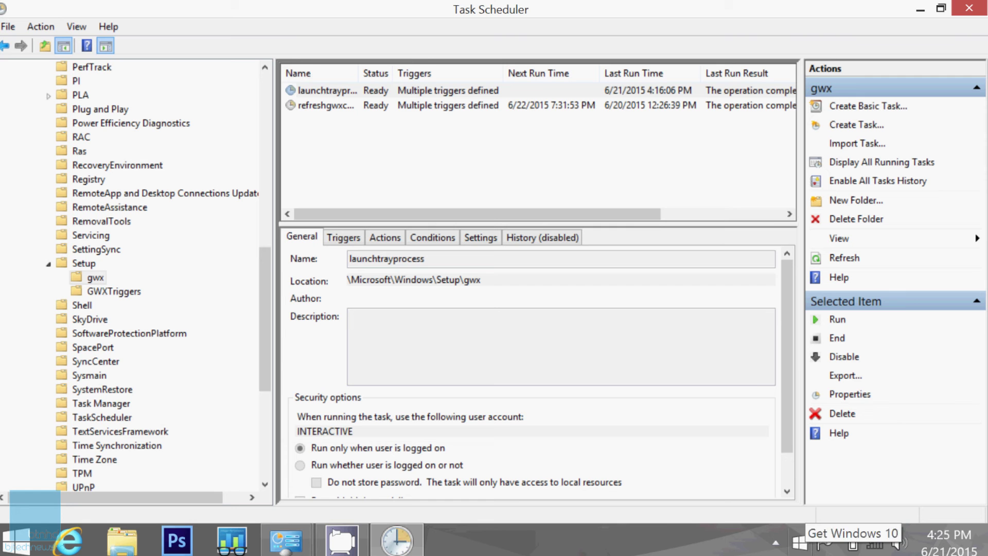
# Step: Switch to the KB3035583 Installed Updates window, view the update's uninstall option without running it, and minimize the window
pyautogui.moveTo(286, 540)
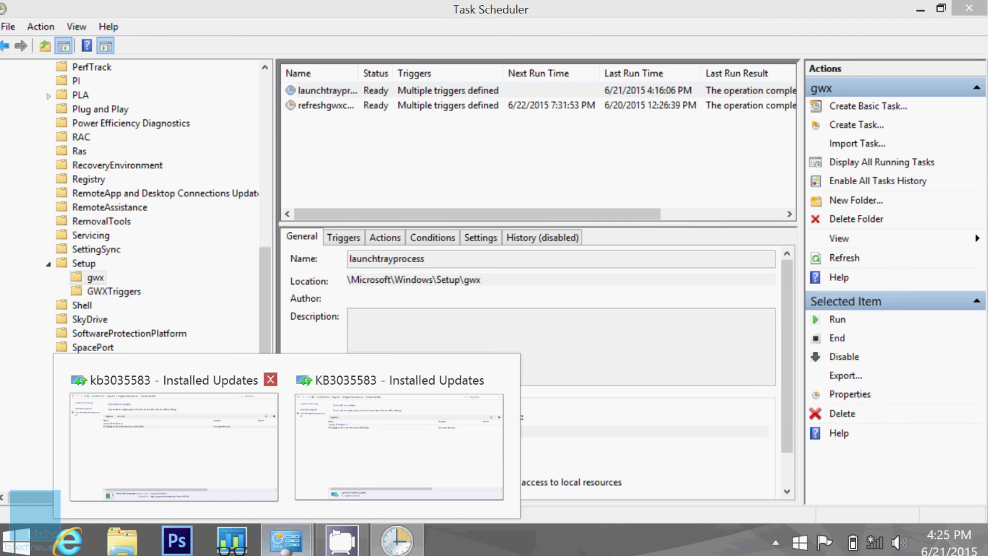
pyautogui.click(401, 391)
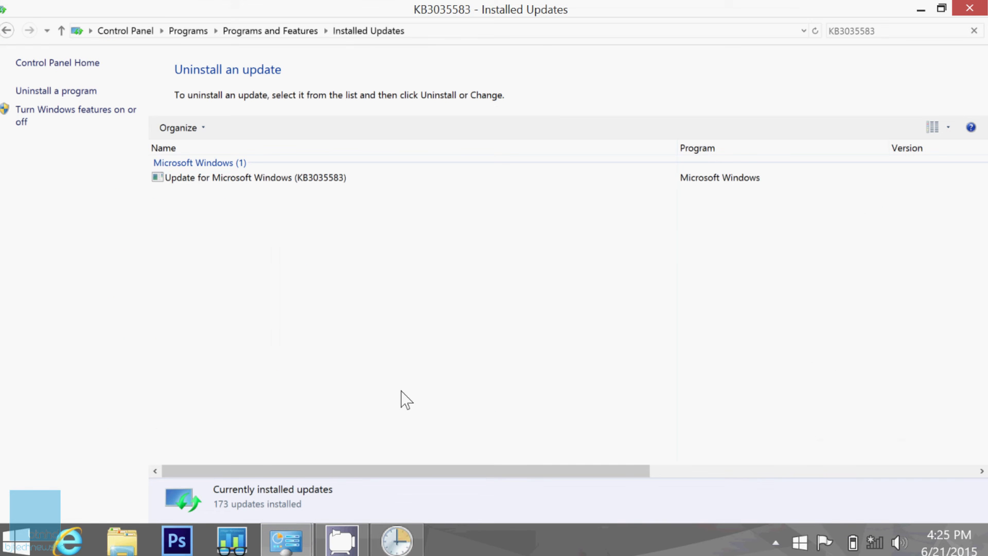
pyautogui.rightClick(264, 181)
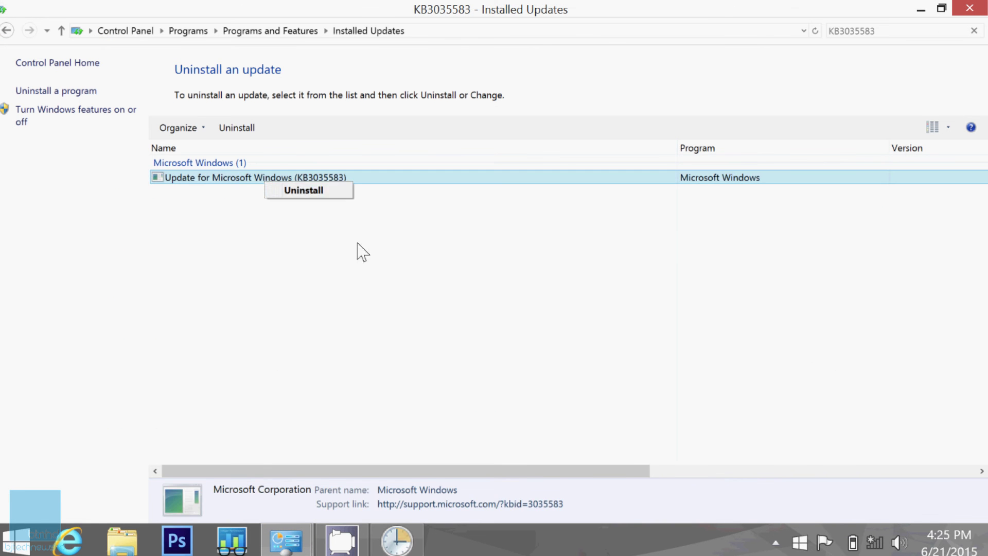
pyautogui.click(398, 362)
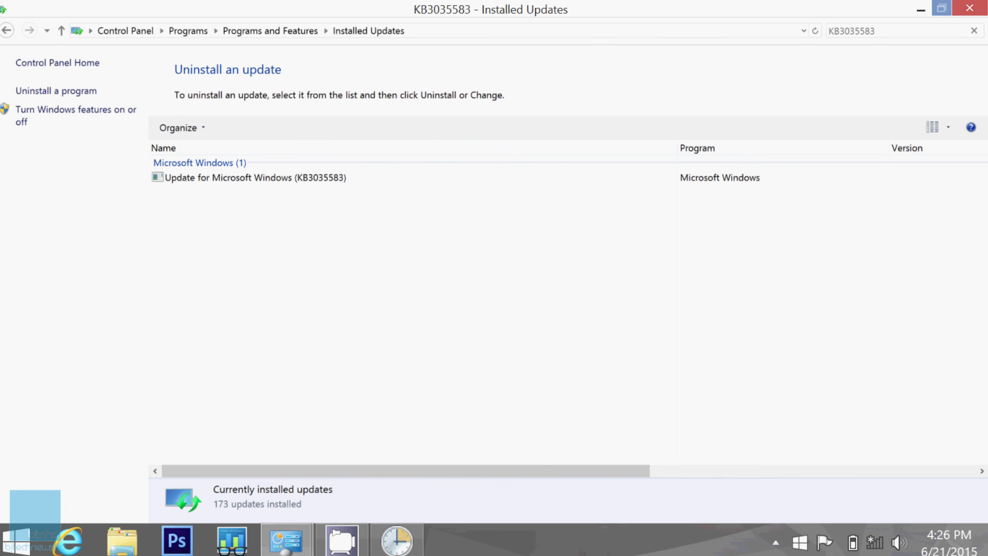
pyautogui.click(919, 8)
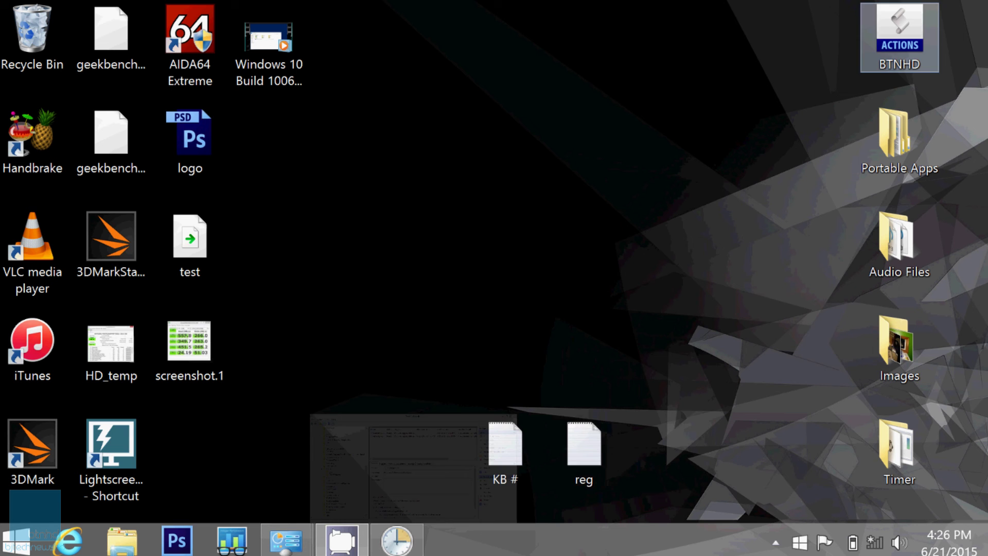
# Step: Open the reg text file from the desktop and launch the Registry Editor
pyautogui.doubleClick(583, 447)
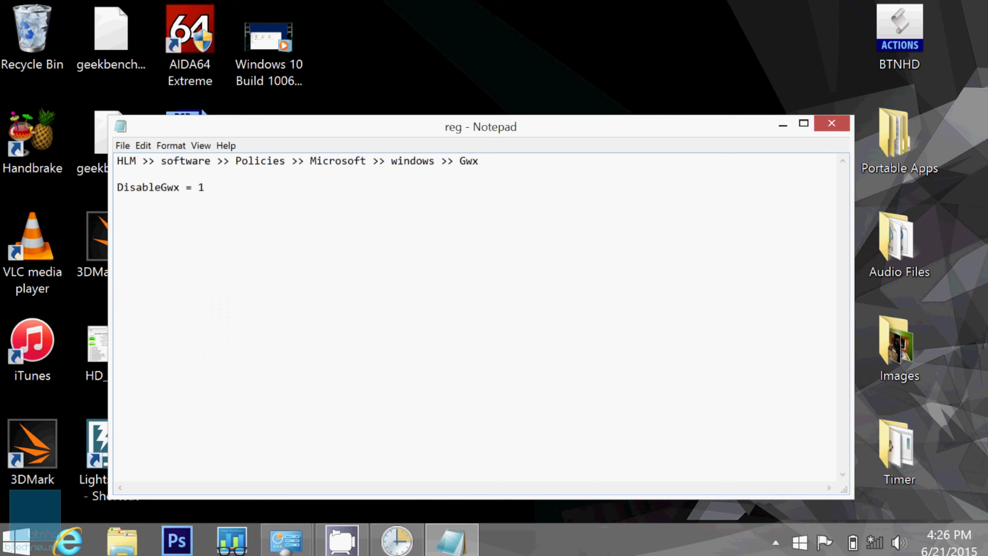
pyautogui.press('super+r')
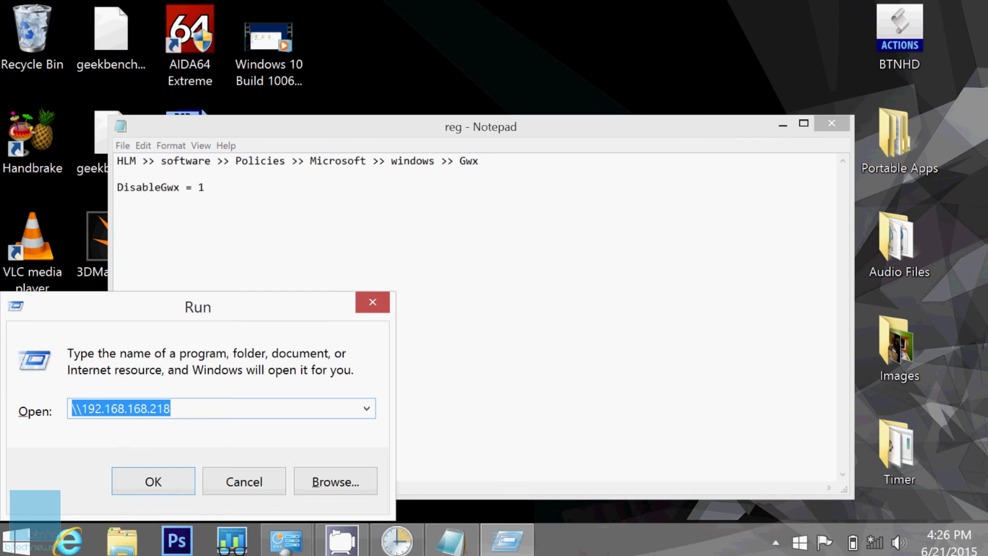
pyautogui.write('r')
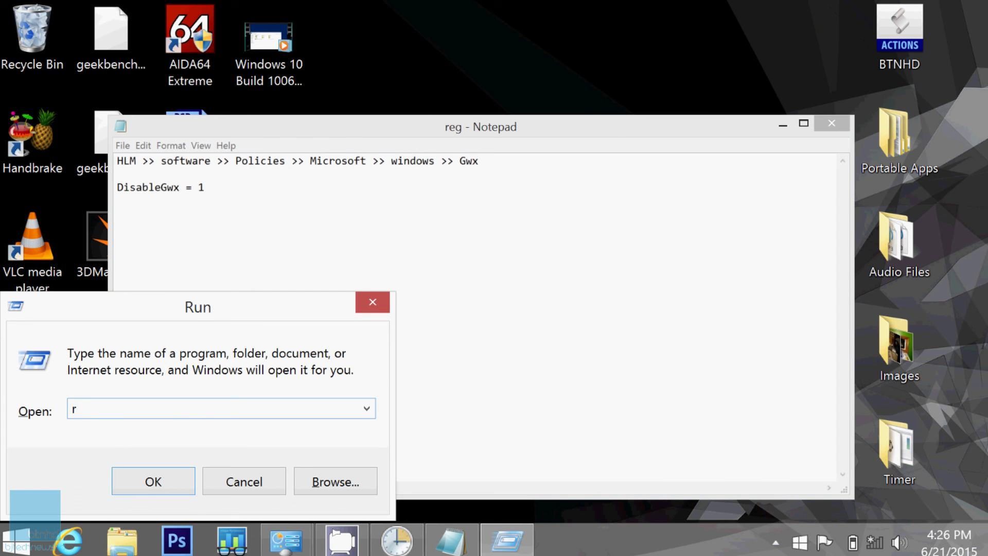
pyautogui.write('ed ge')
pyautogui.press('BackSpace')
pyautogui.press('BackSpace')
pyautogui.press('BackSpace')
pyautogui.press('BackSpace')
pyautogui.press('BackSpace')
pyautogui.write('gedi')
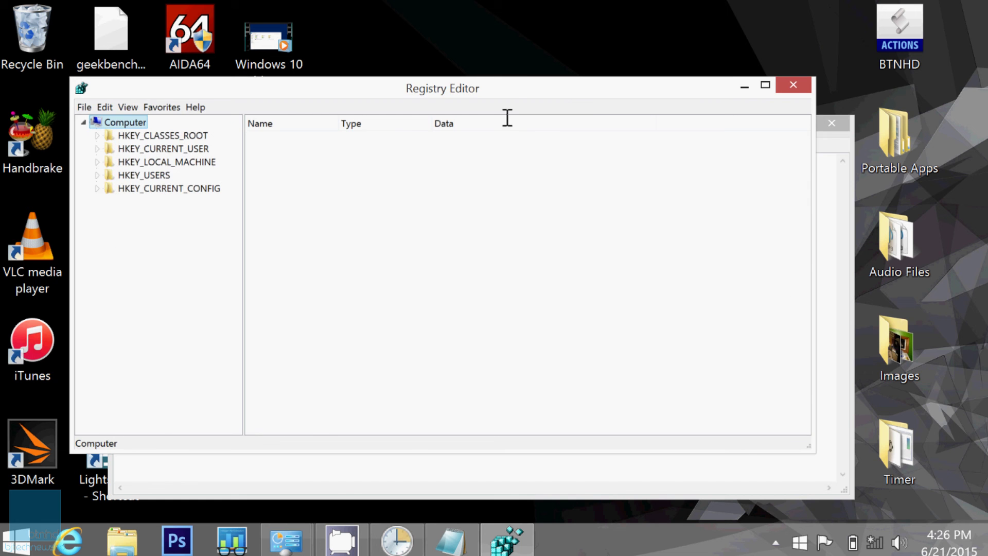
# Step: Arrange the windows side by side, with the Registry Editor on the right half and the reg note on the left half
pyautogui.press('super+Right')
pyautogui.click(449, 176)
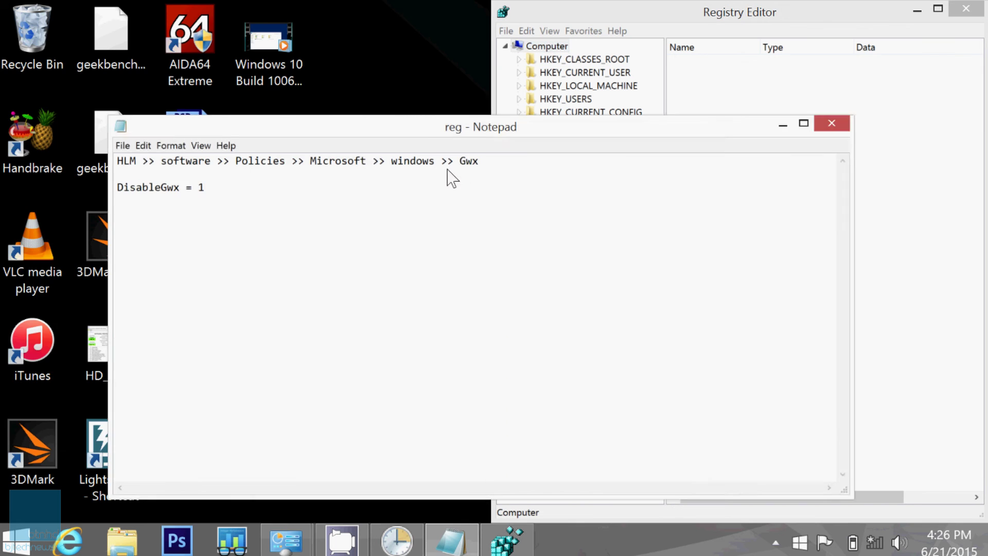
pyautogui.press('super+Left')
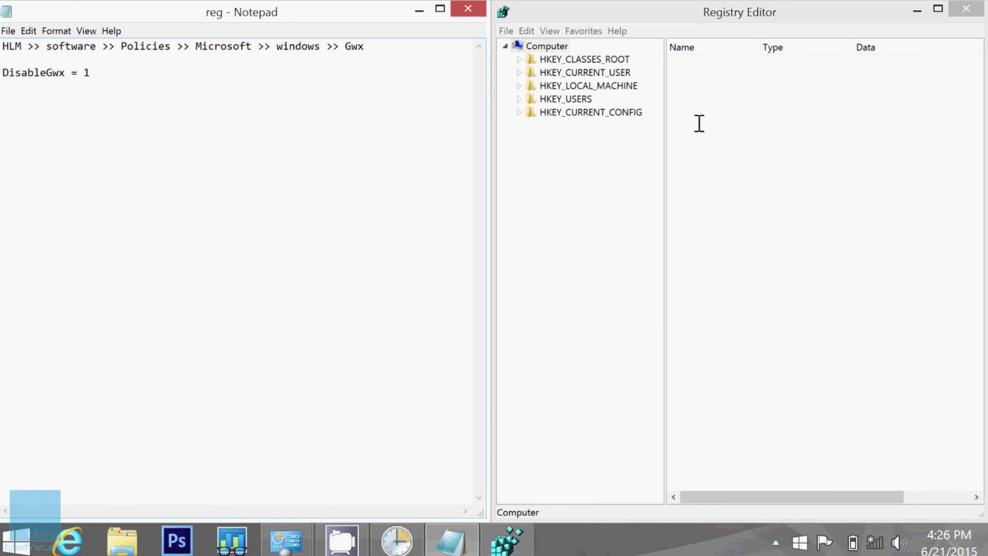
# Step: Expand HKEY_LOCAL_MACHINE through SOFTWARE, Policies, Microsoft and Windows, widening the key tree to show longer names
pyautogui.click(519, 85)
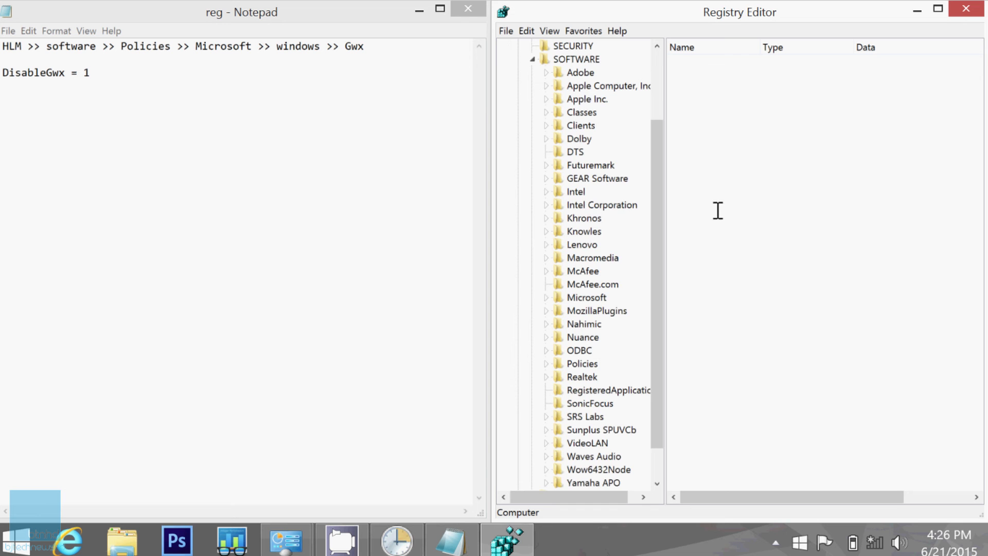
pyautogui.moveTo(656, 151); pyautogui.dragTo(653, 208)
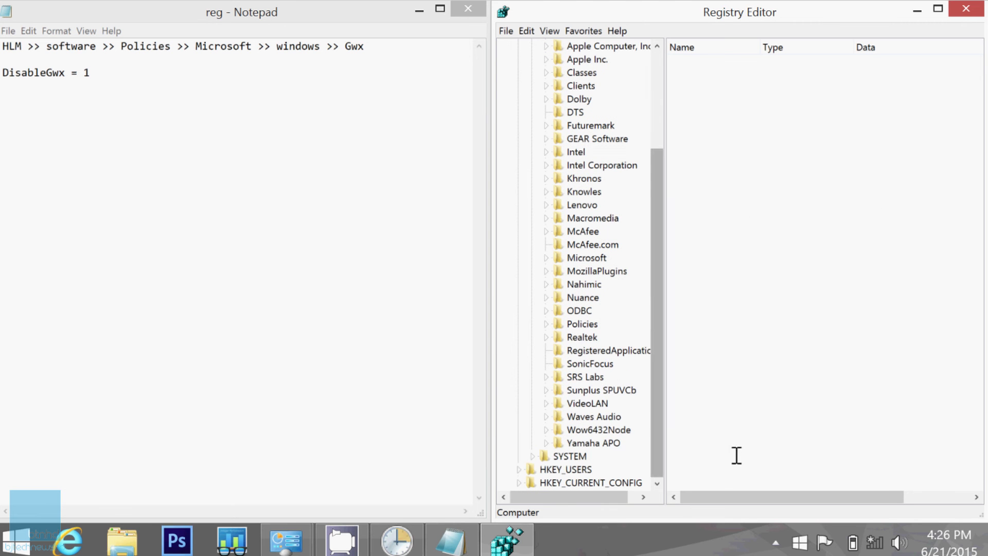
pyautogui.click(546, 324)
pyautogui.click(559, 337)
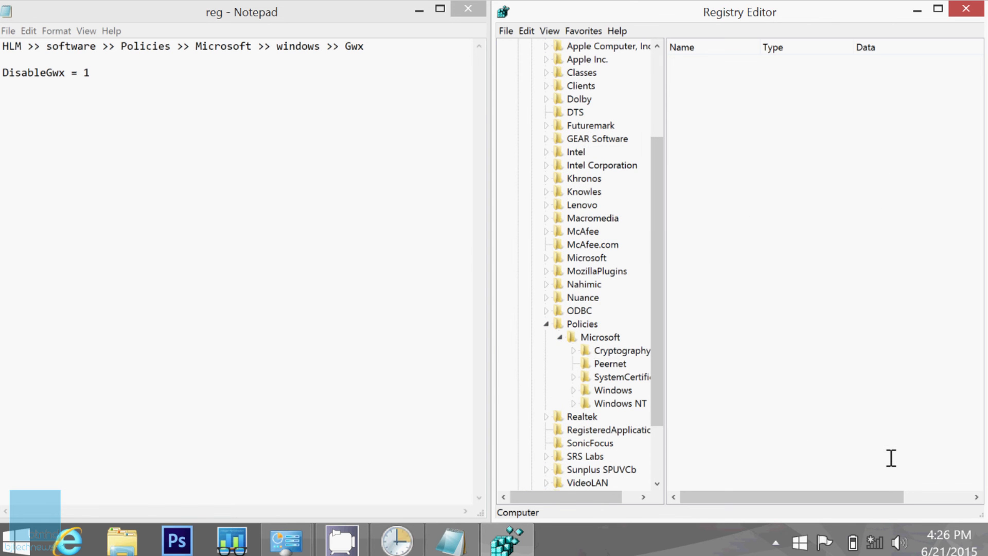
pyautogui.moveTo(664, 339); pyautogui.dragTo(715, 339)
pyautogui.click(573, 390)
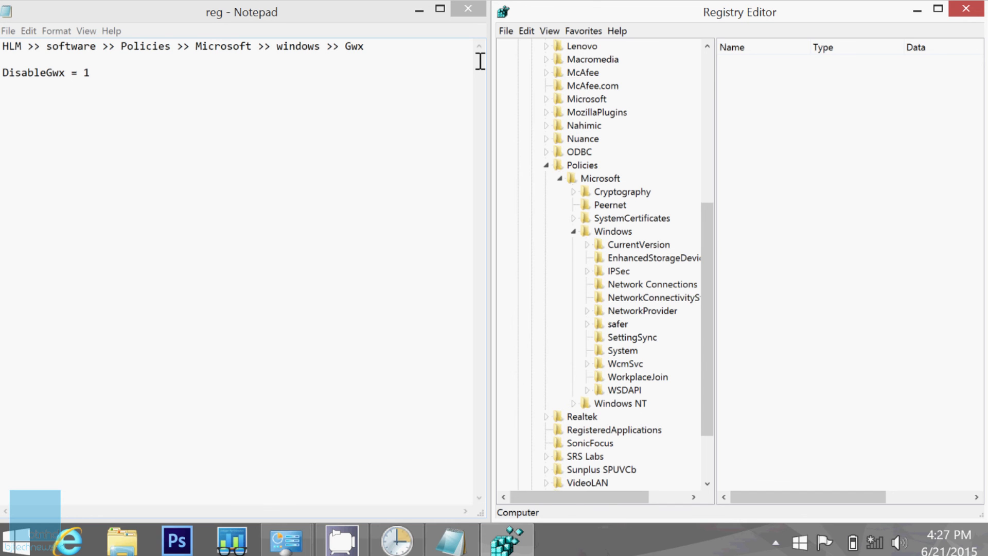
# Step: Create a new key named Gwx under the Windows key in SOFTWARE\Policies\Microsoft
pyautogui.rightClick(615, 232)
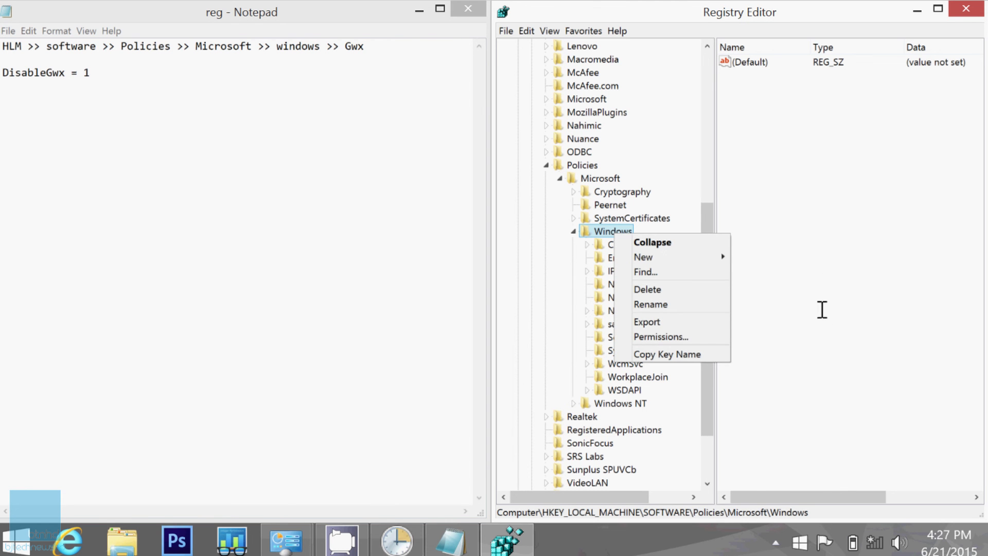
pyautogui.press('Down')
pyautogui.press('Down')
pyautogui.press('Right')
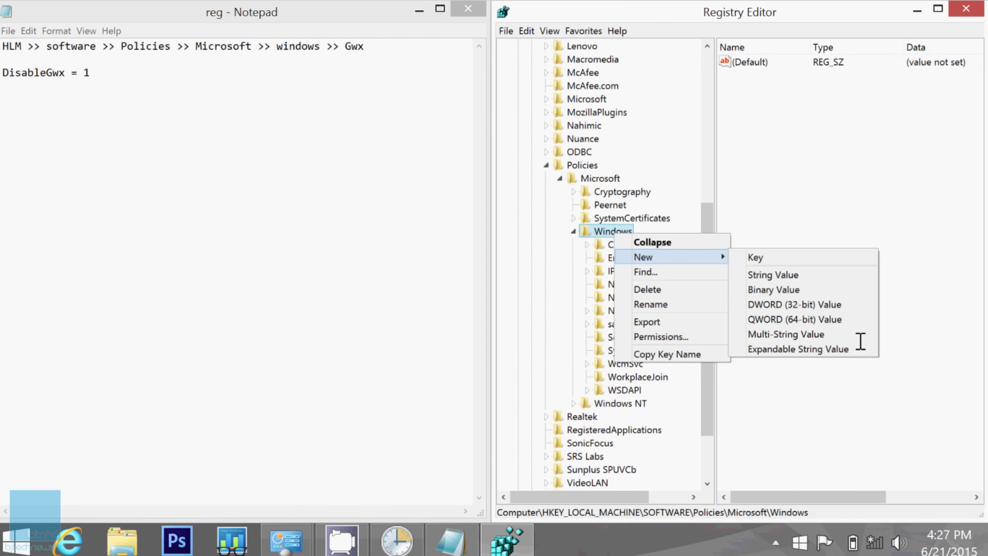
pyautogui.press('Down')
pyautogui.press('Return')
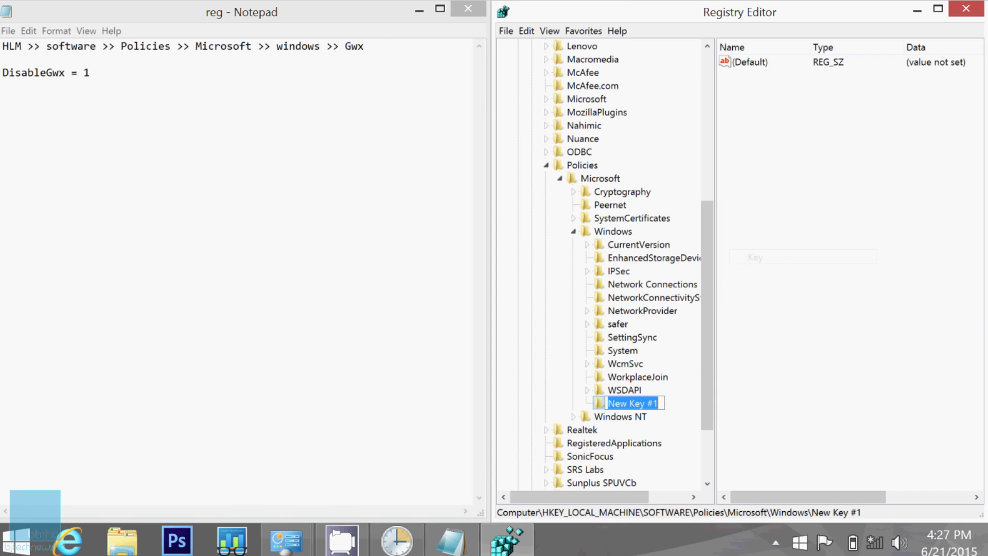
pyautogui.write('Gw')
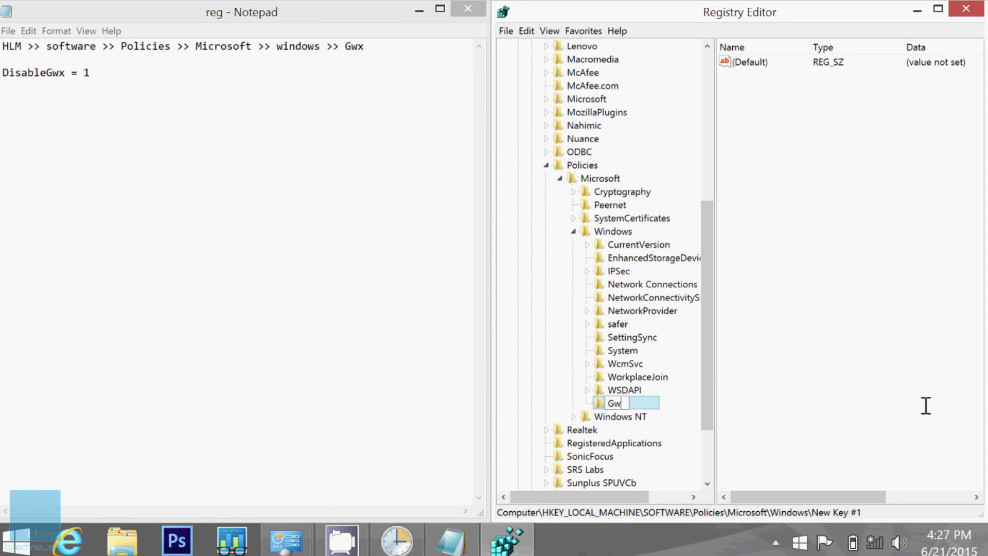
pyautogui.write('x')
pyautogui.press('Return')
# Step: Add a DWORD (32-bit) value named DisableGwx to the Gwx key
pyautogui.rightClick(771, 137)
pyautogui.moveTo(800, 145)
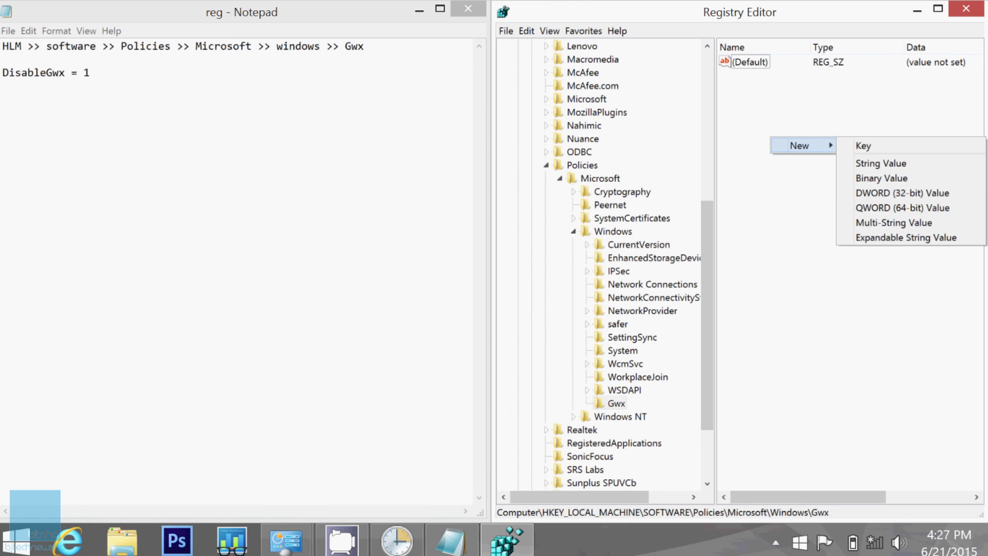
pyautogui.click(902, 193)
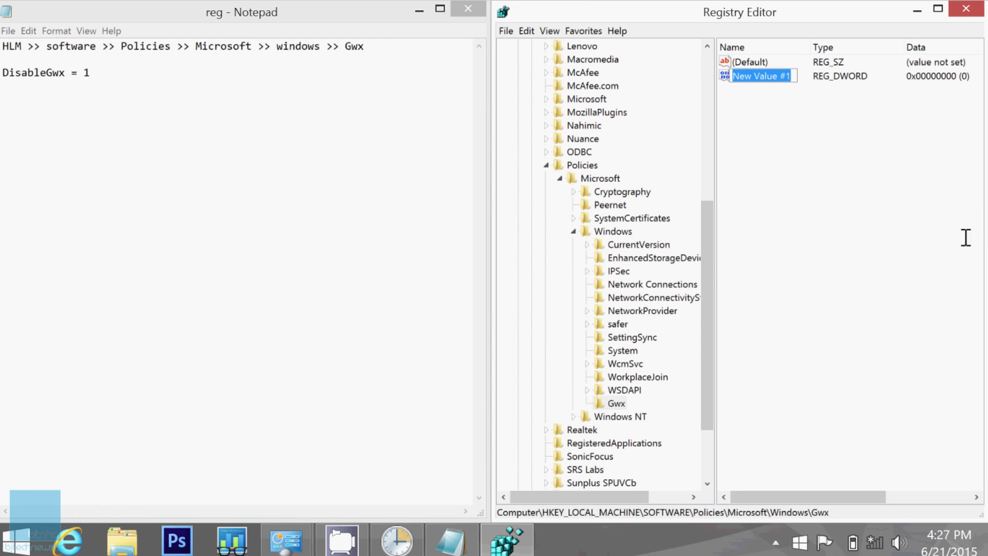
pyautogui.rightClick(763, 75)
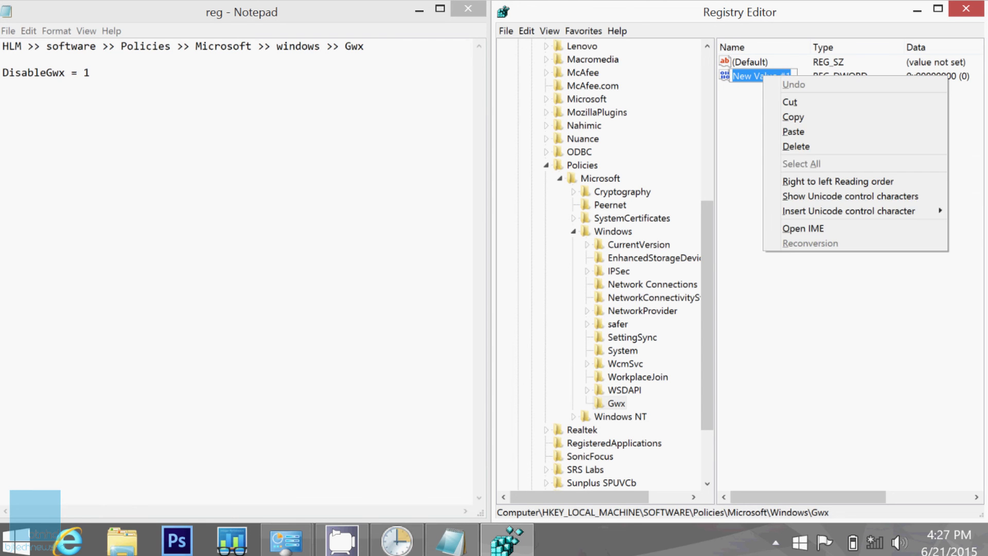
pyautogui.click(745, 76)
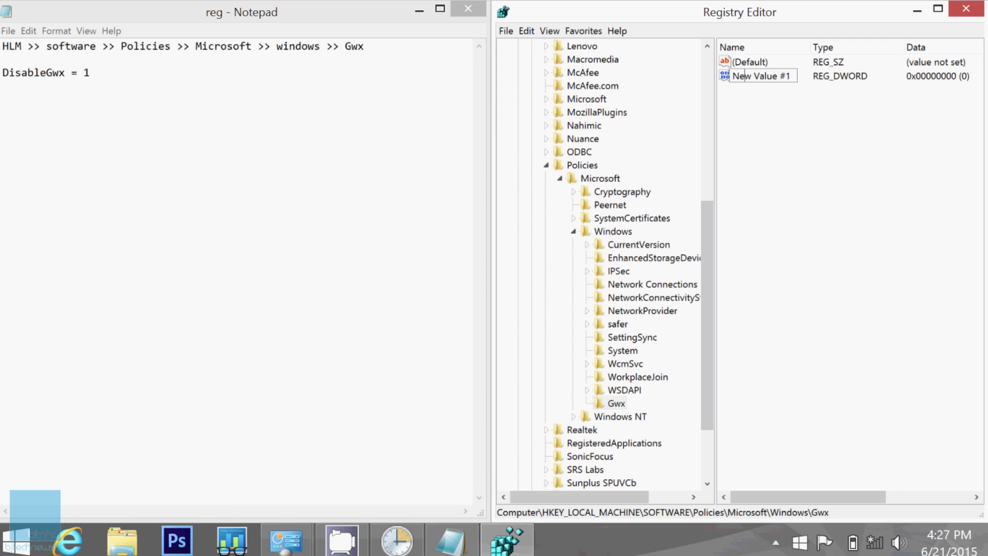
pyautogui.hotkey('ctrl', 'a')
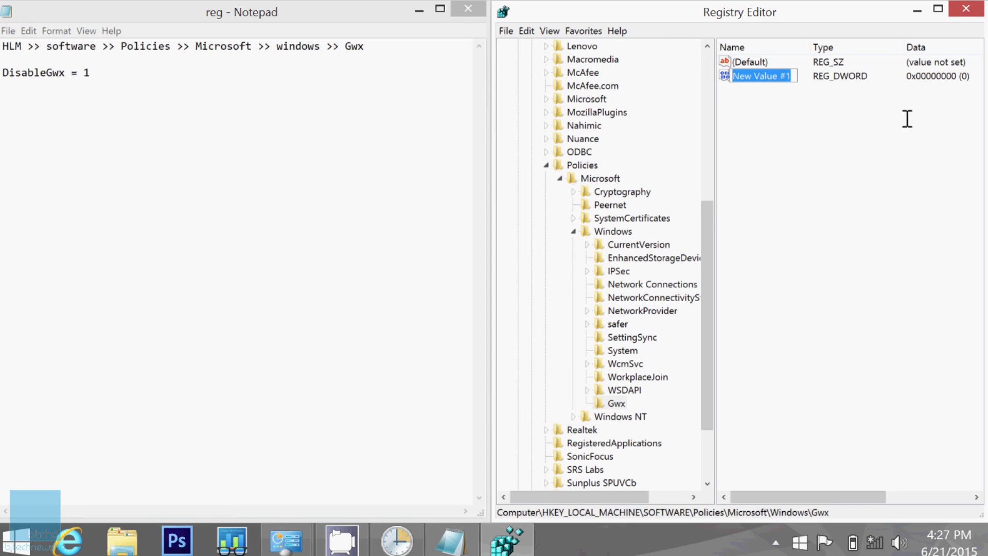
pyautogui.write('Disa')
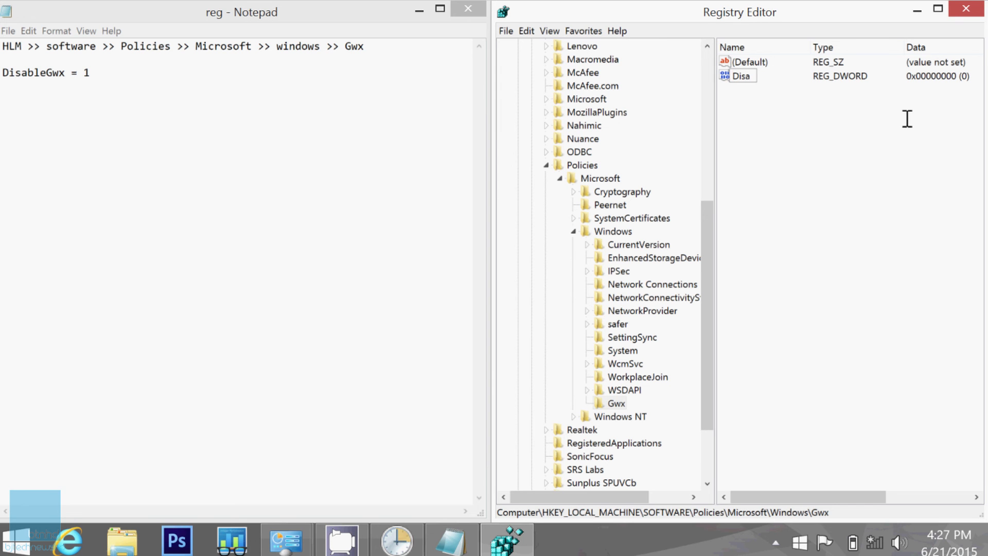
pyautogui.write('bleGwx')
pyautogui.press('Return')
# Step: Set the value data of DisableGwx to 1
pyautogui.press('Return')
pyautogui.write('1')
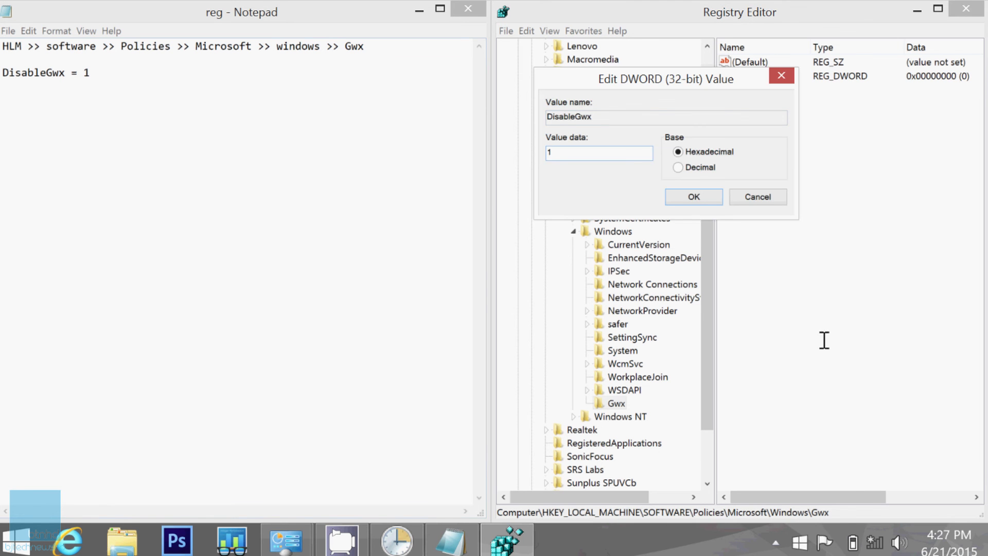
pyautogui.press('Return')
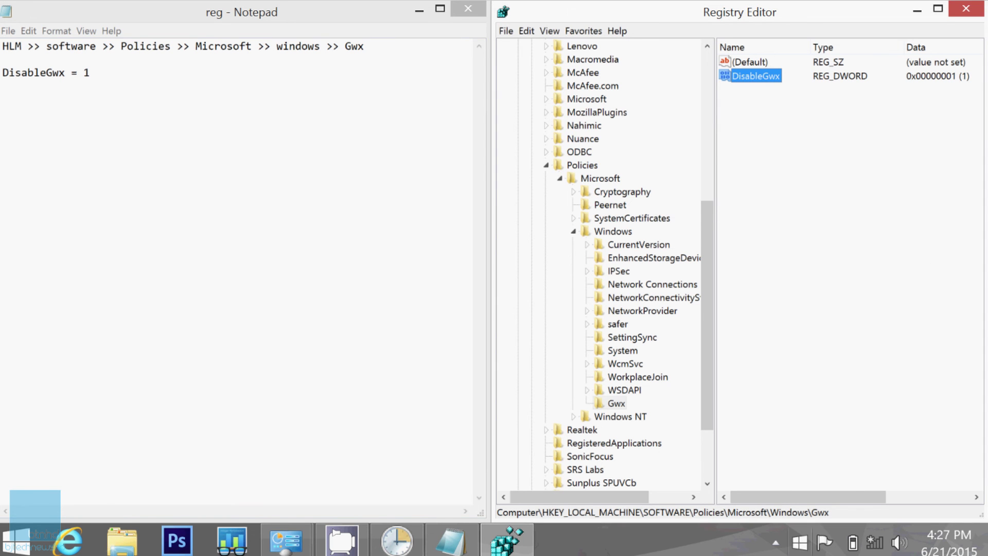